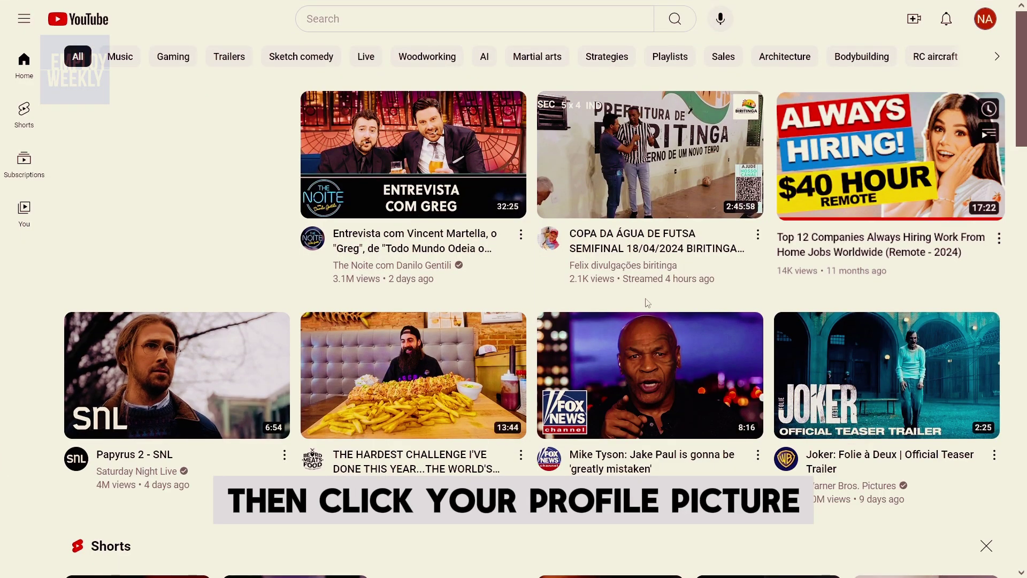
# Step: Start creating a new channel and begin typing 'Name' over its current channel name
pyautogui.click(986, 21)
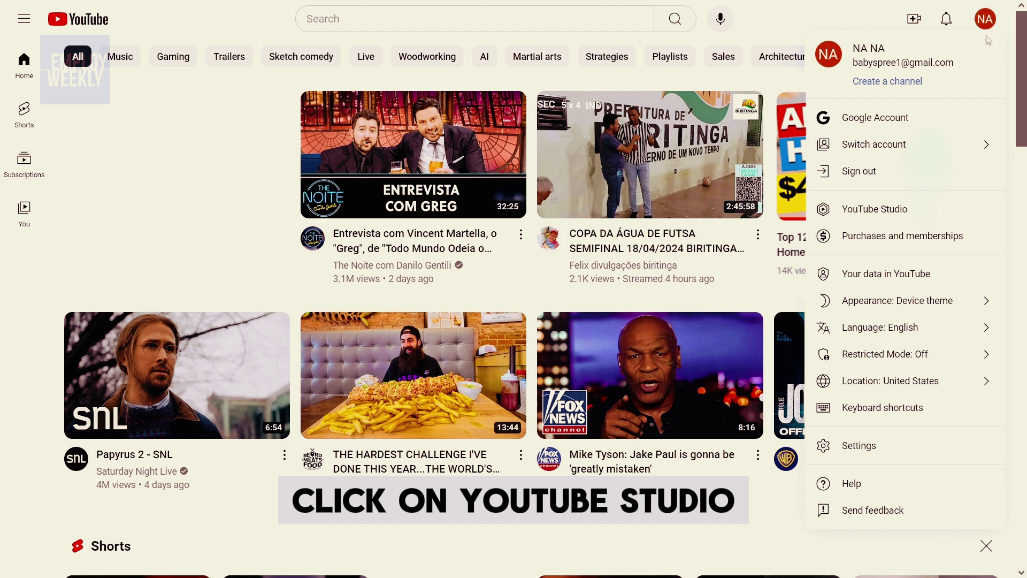
pyautogui.click(901, 211)
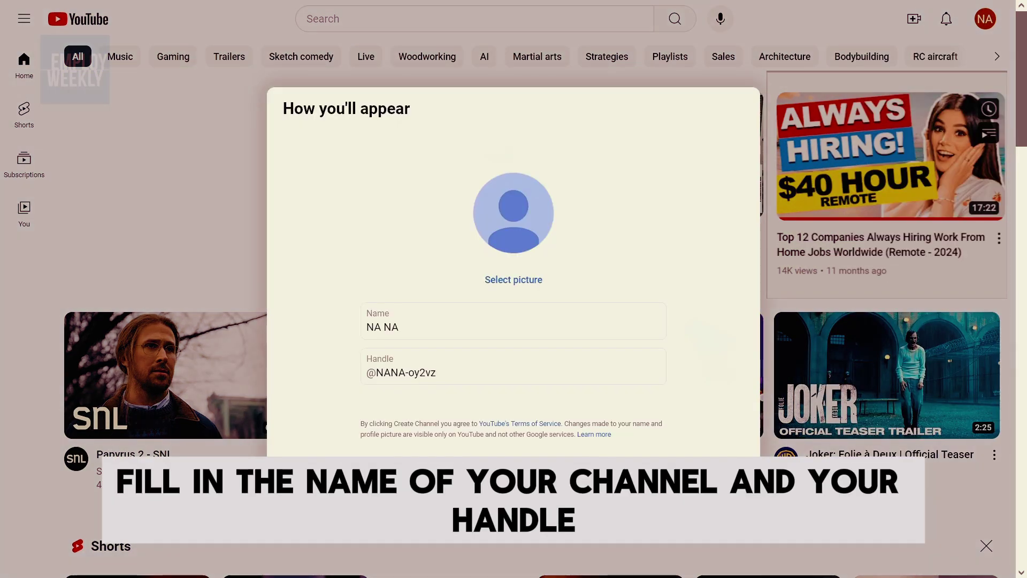
pyautogui.moveTo(424, 324); pyautogui.dragTo(353, 331)
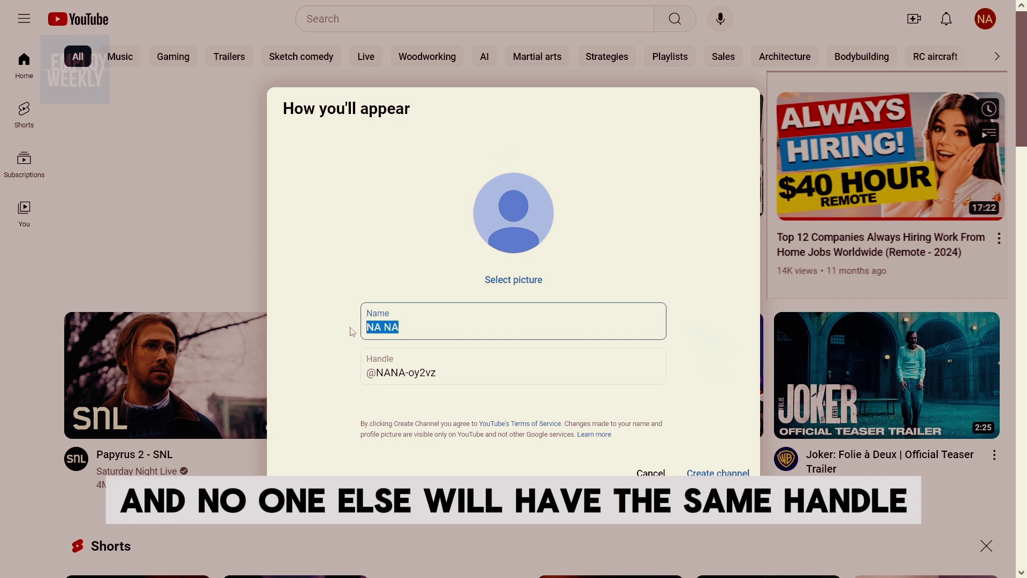
pyautogui.write('N')
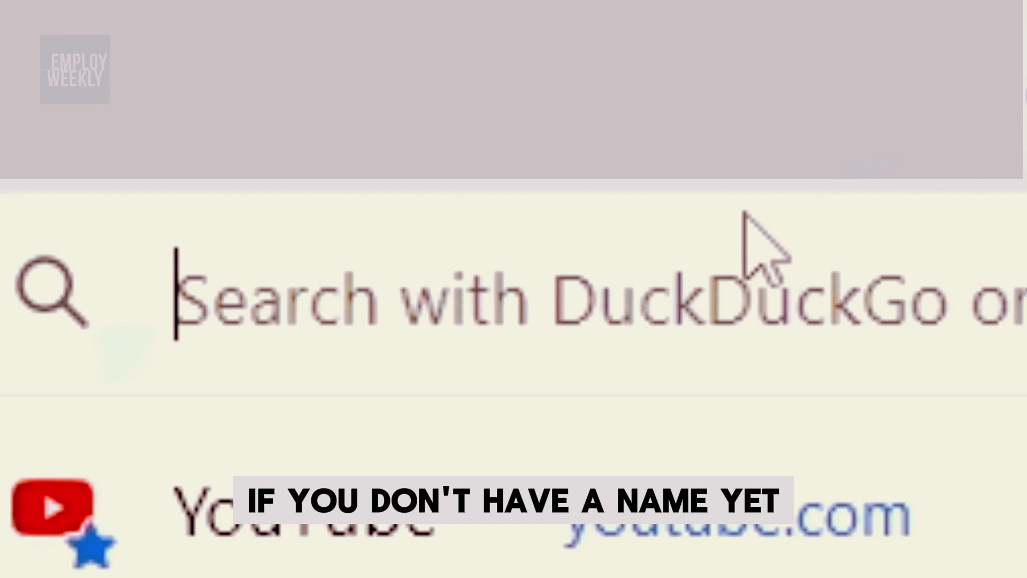
# Step: Load employweekly.com/names and open the generator's Account Type dropdown
pyautogui.write('emplo')
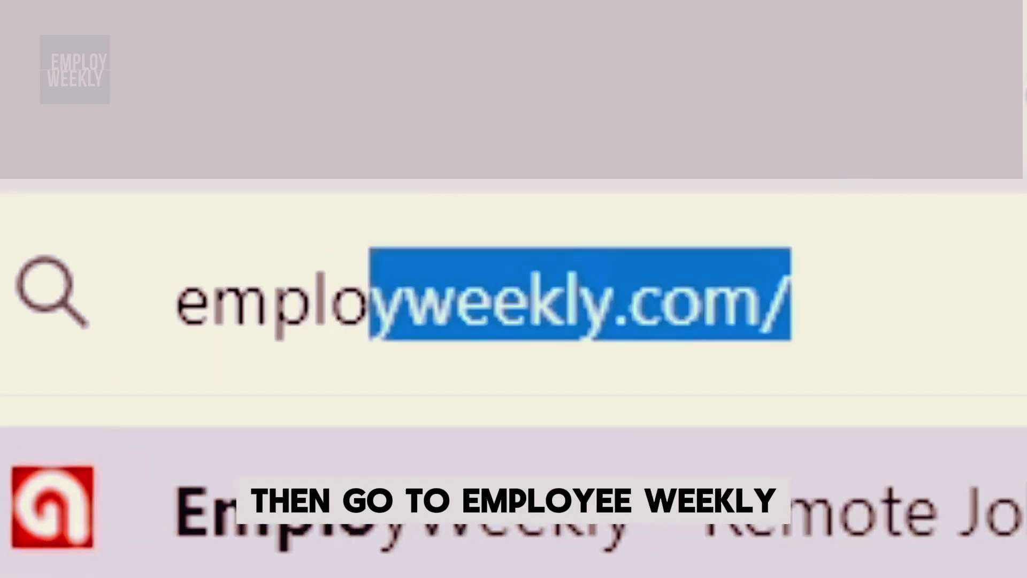
pyautogui.press('Right')
pyautogui.write('names')
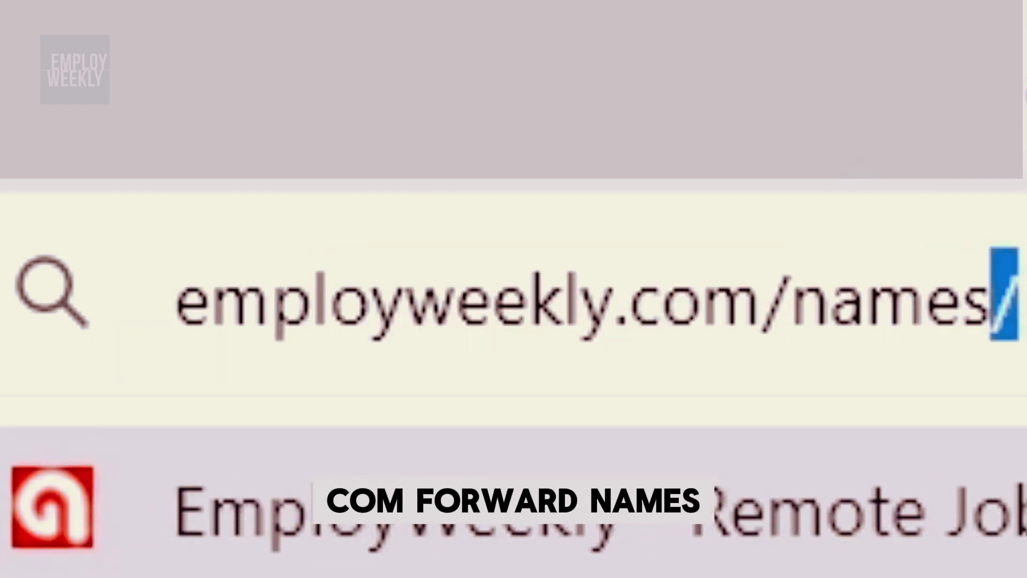
pyautogui.press('Return')
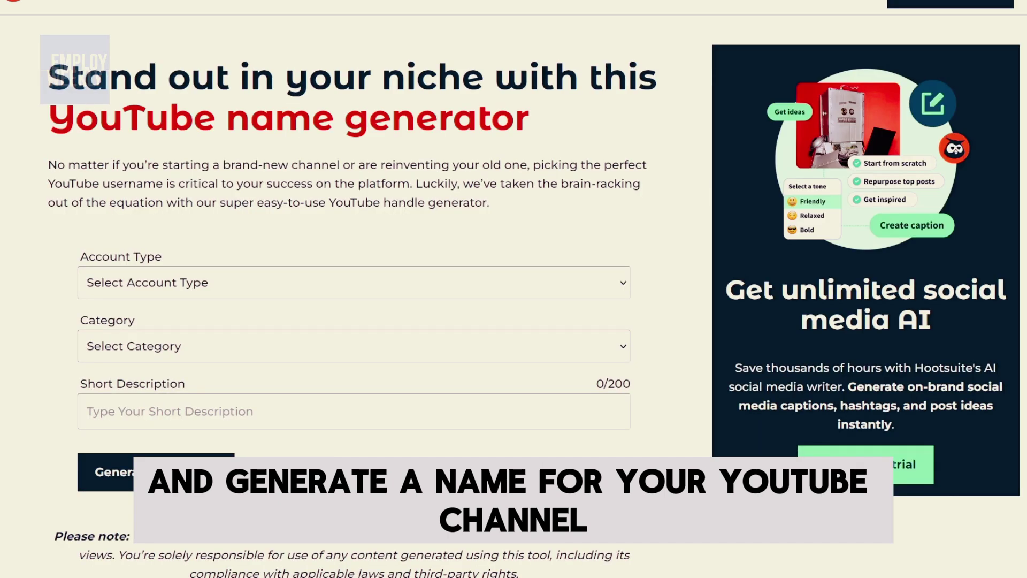
pyautogui.click(628, 284)
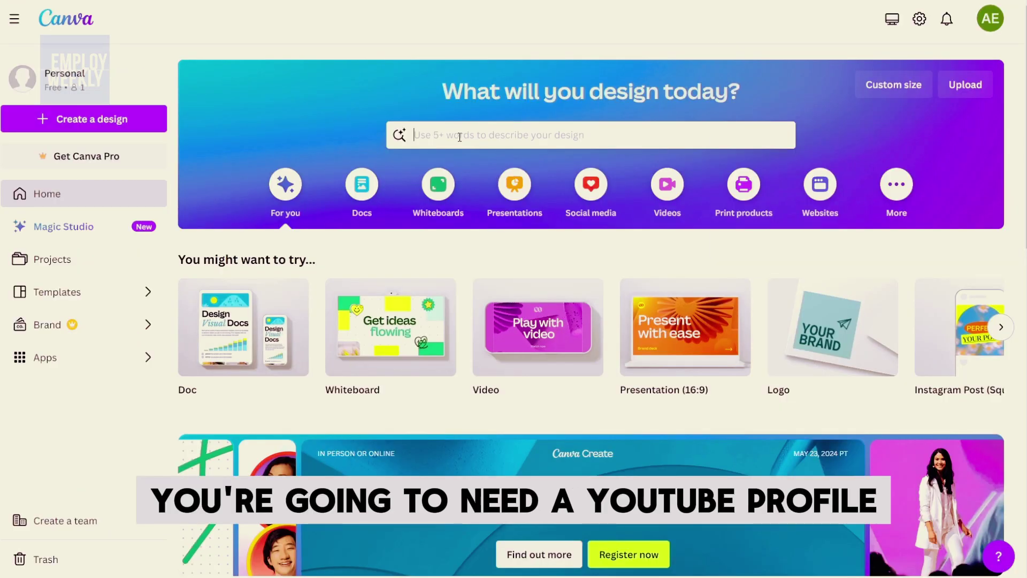
# Step: Search Canva templates for 'youtube logo' and scroll through the results
pyautogui.click(460, 138)
pyautogui.write('yo')
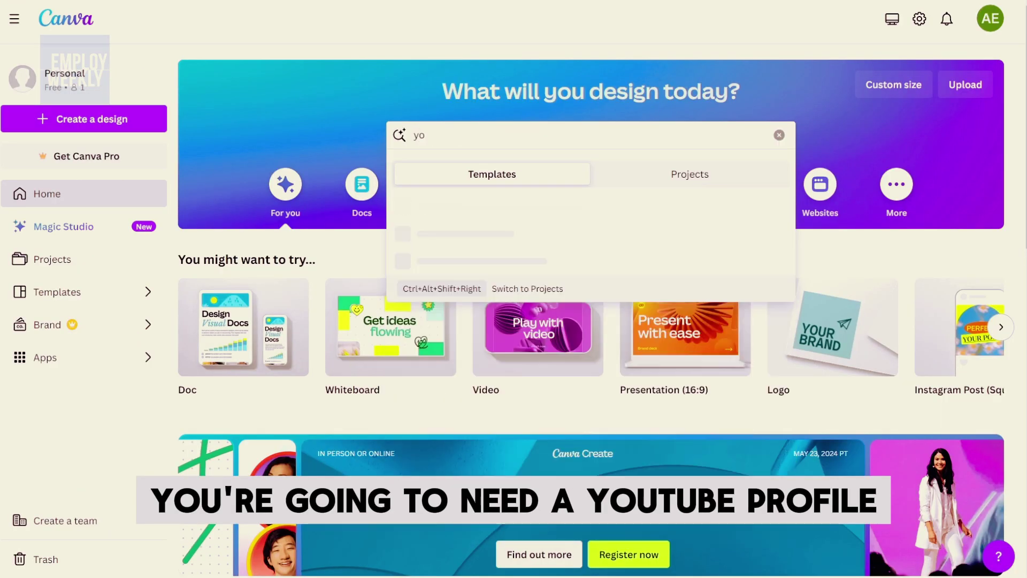
pyautogui.write('utube logo')
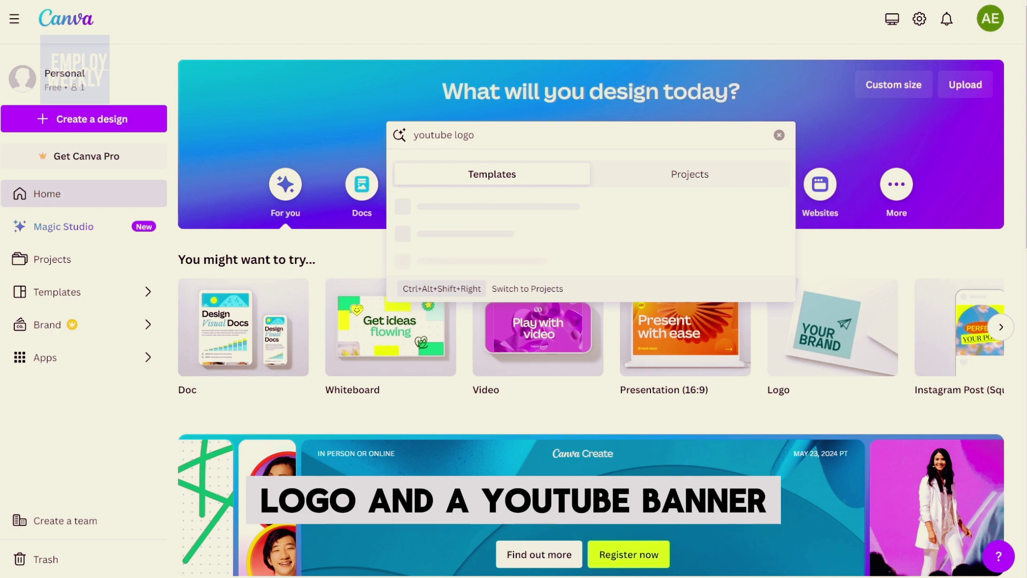
pyautogui.press('Return')
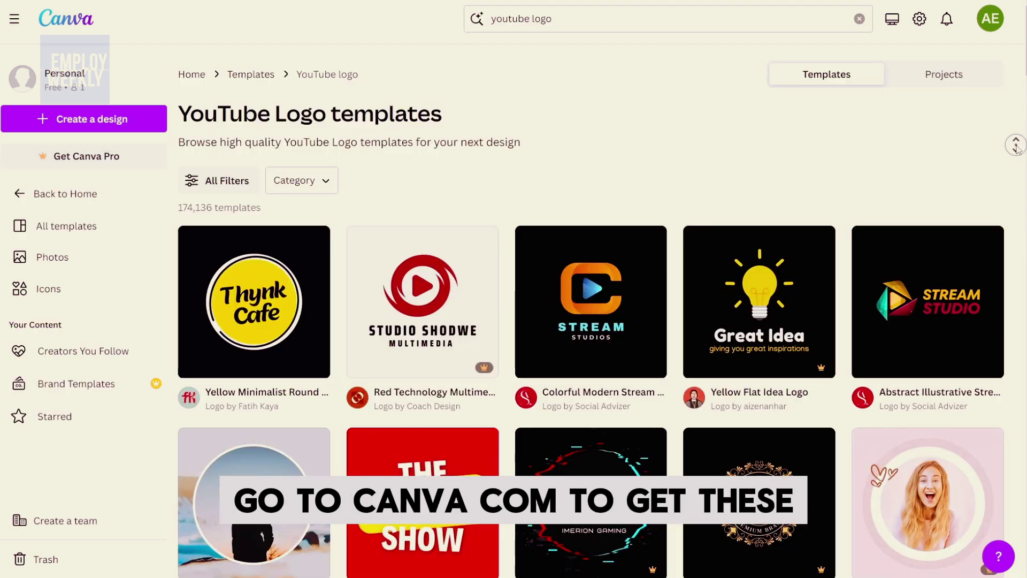
pyautogui.scroll(-10, 1018, 151)
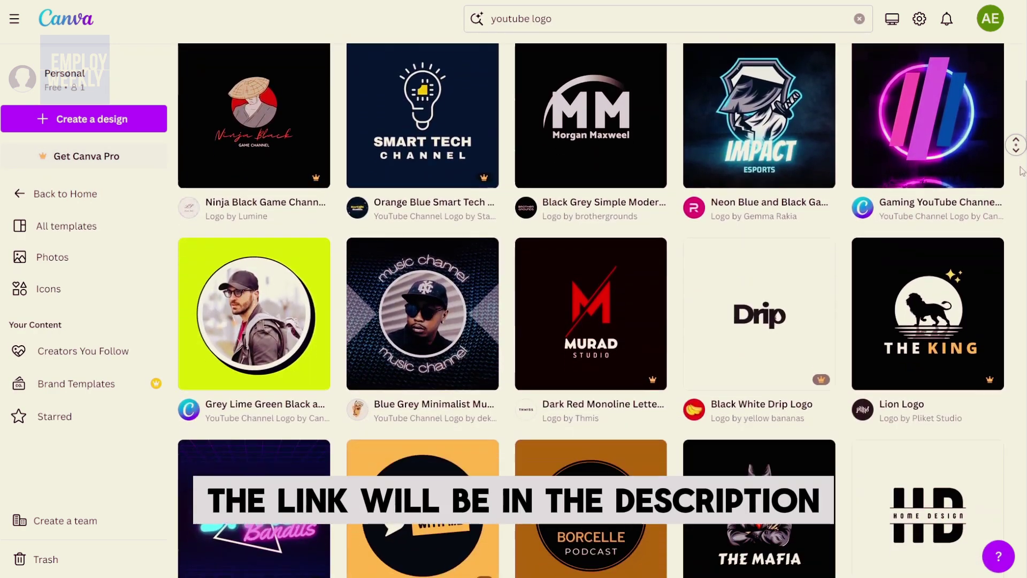
pyautogui.scroll(-8, 1018, 151)
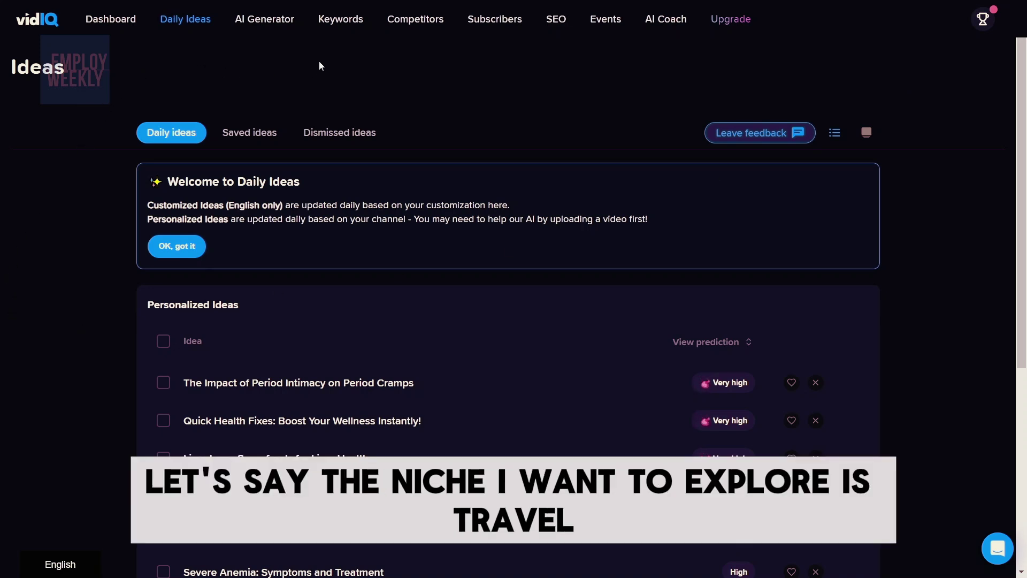
# Step: Search vidIQ keywords for 'top 5 countries' and scroll through its matching terms
pyautogui.click(340, 24)
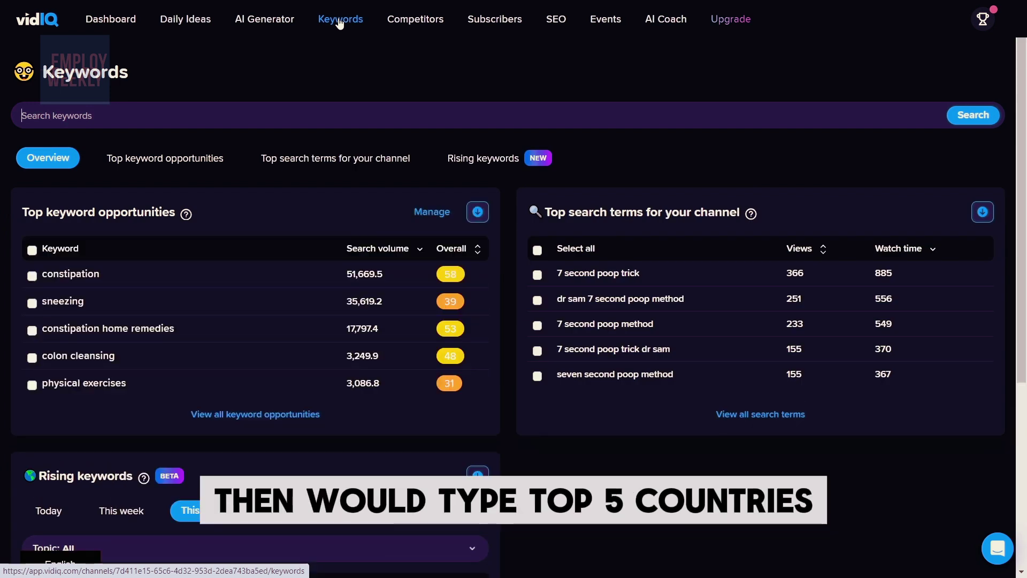
pyautogui.write('top 5 countries')
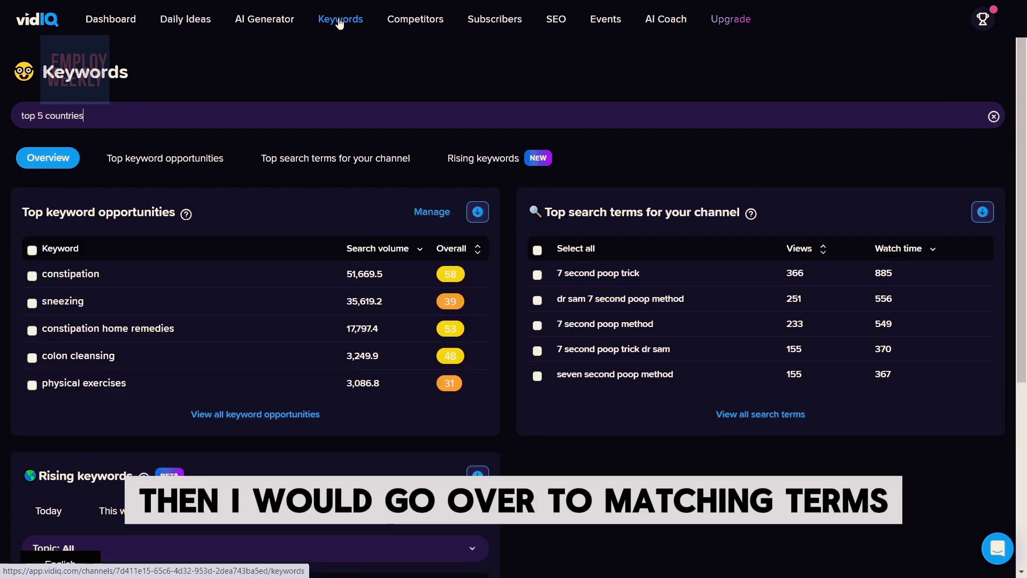
pyautogui.press('Return')
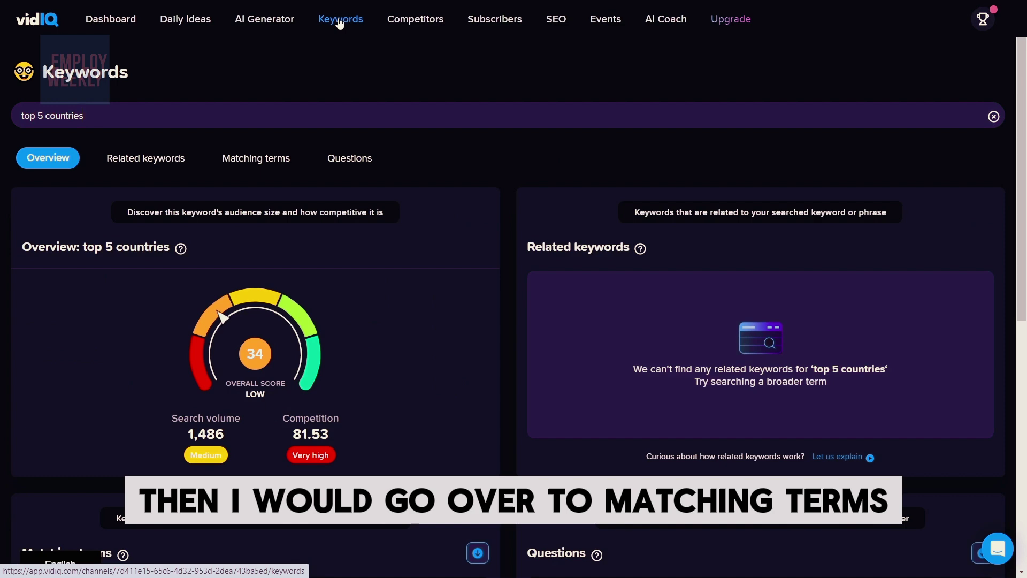
pyautogui.click(256, 158)
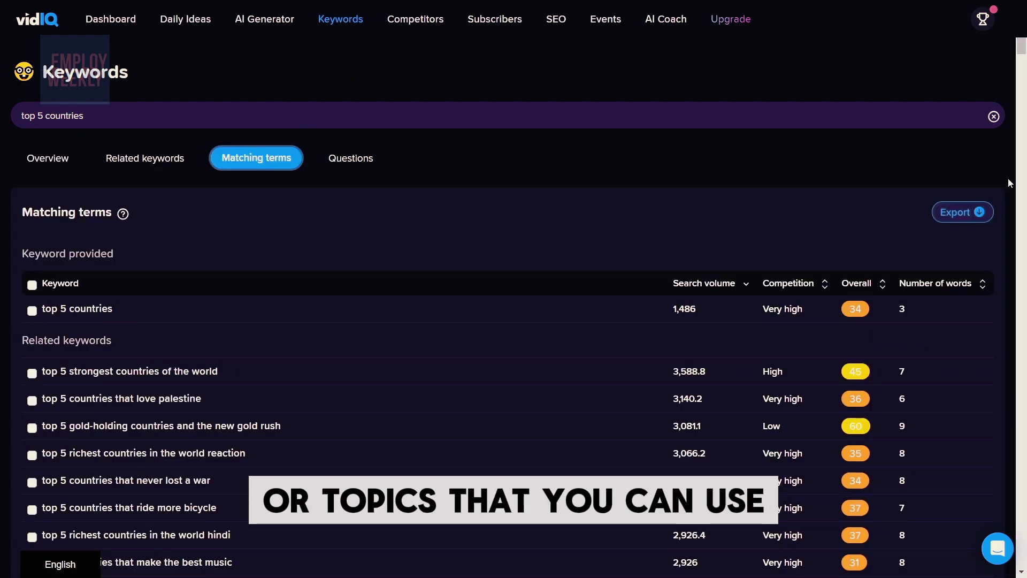
pyautogui.scroll(-6, 1008, 233)
pyautogui.scroll(-20, 1008, 232)
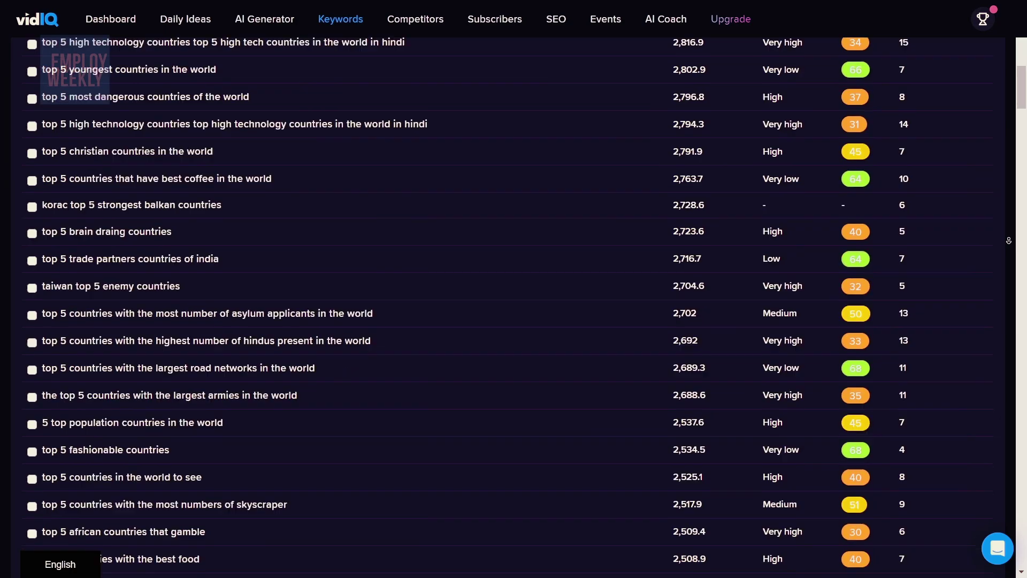
pyautogui.scroll(-20, 1008, 240)
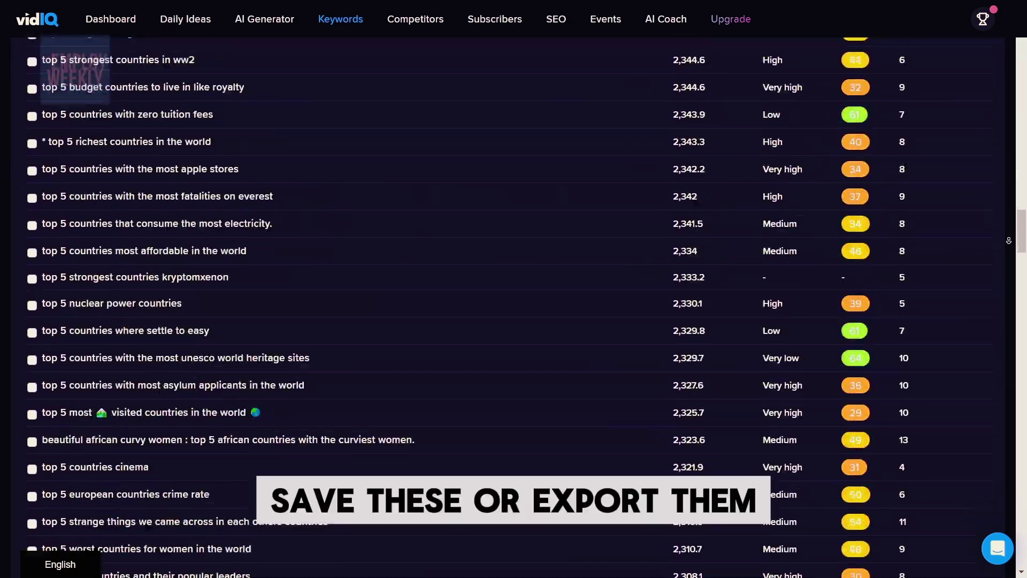
pyautogui.scroll(-20, 1008, 240)
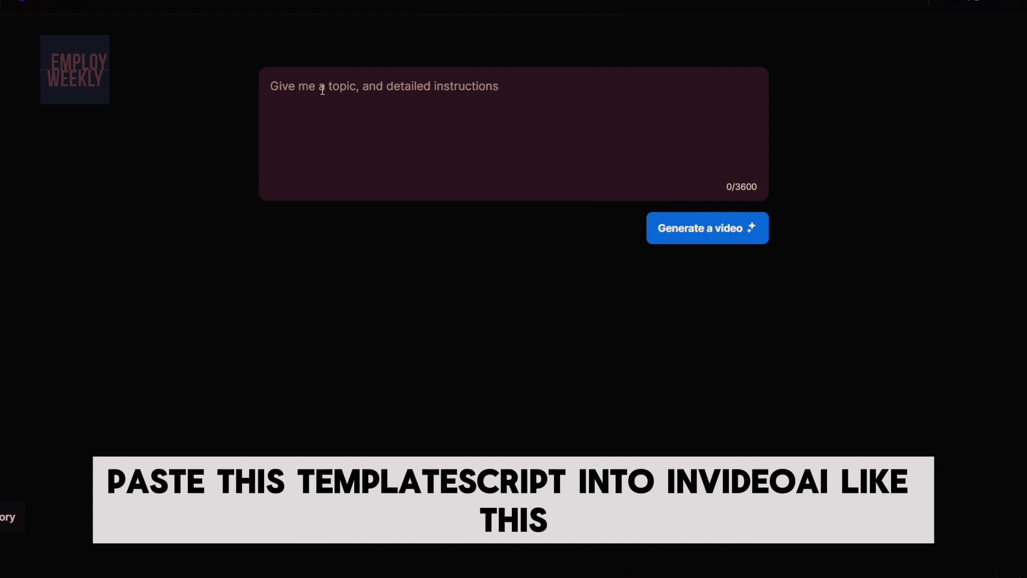
# Step: Paste the template script with bracketed placeholders into the prompt box
pyautogui.write('Create a YouTube video using exactly this script (insert script), Make media pacing be (media pacing speed: slow, medium, fast, very fast). Add word by word subtitles in white where the current spoken word is (colour). Add (music type/genre) music that fades in at the beginning of the video and fades off at the end of the video. Use (gender) (accent) accent. Have music volume be (volume percent e.g. 50% and voiceover volume be (volume percent e.g. 150%)')
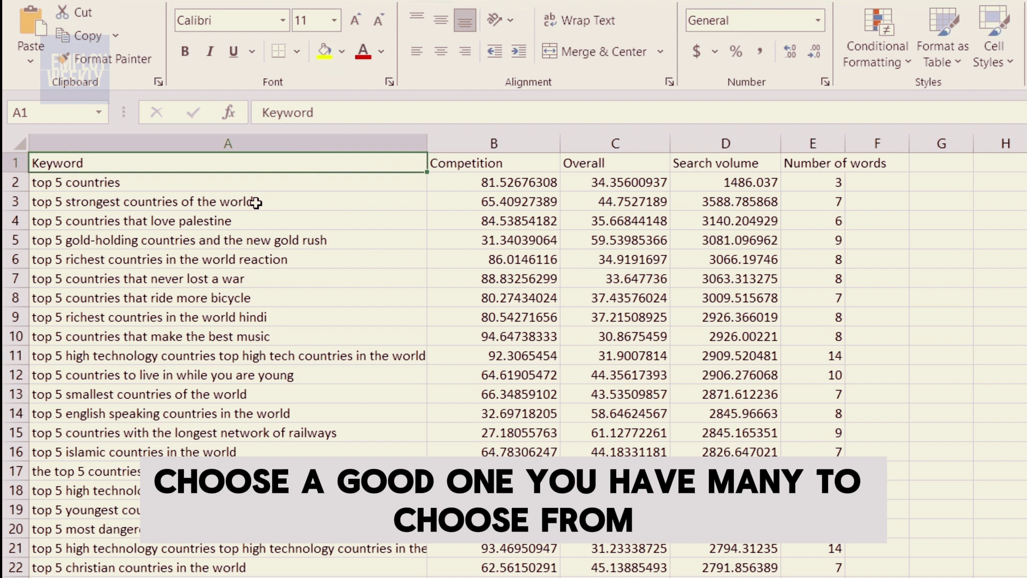
# Step: Copy the keyword 'top 5 strongest countries of the world' from cell A3
pyautogui.click(255, 202)
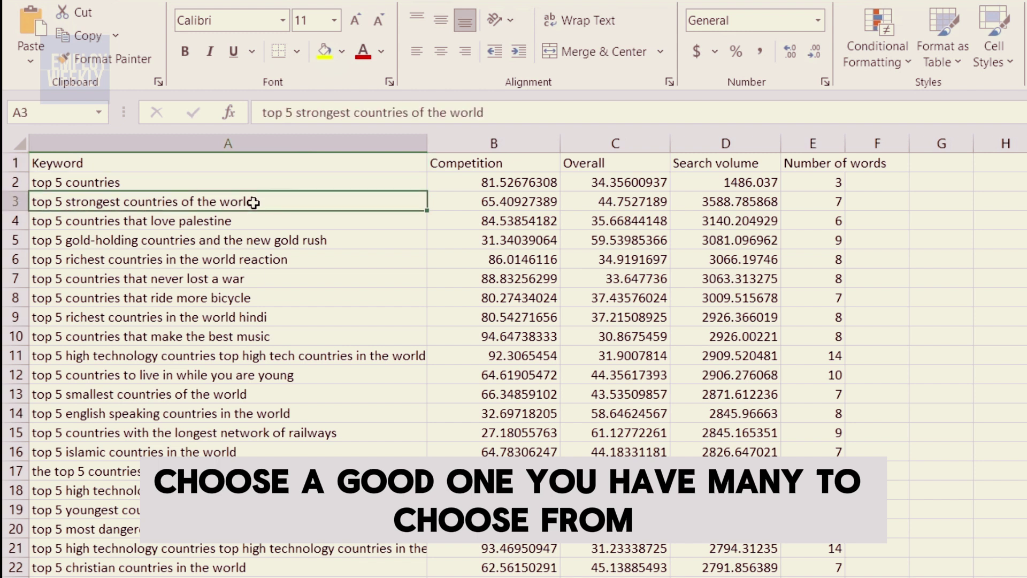
pyautogui.hotkey('ctrl', 'c')
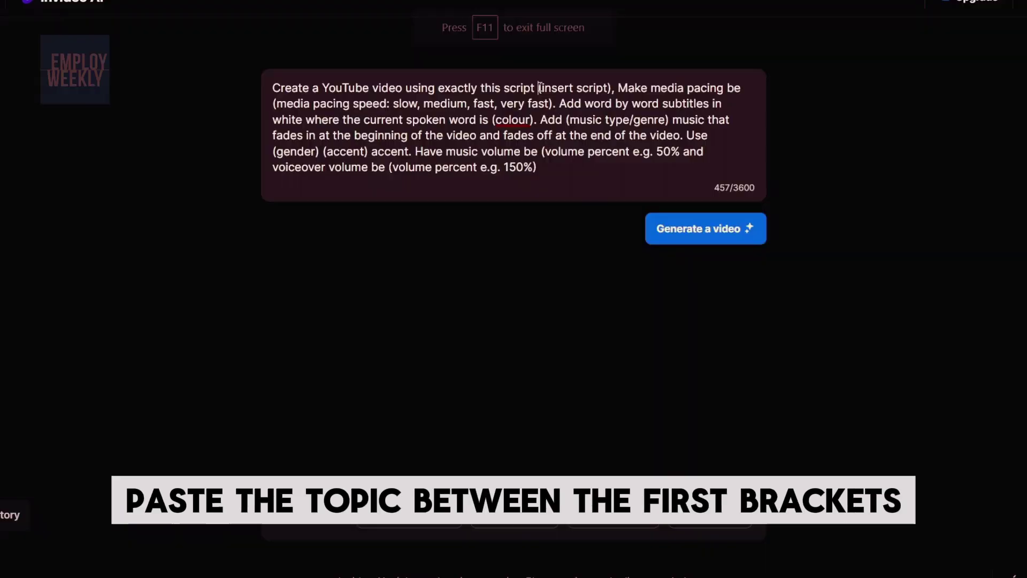
# Step: Replace the script placeholder with the copied 'top 5 strongest countries of the world' topic
pyautogui.moveTo(539, 87); pyautogui.dragTo(606, 88)
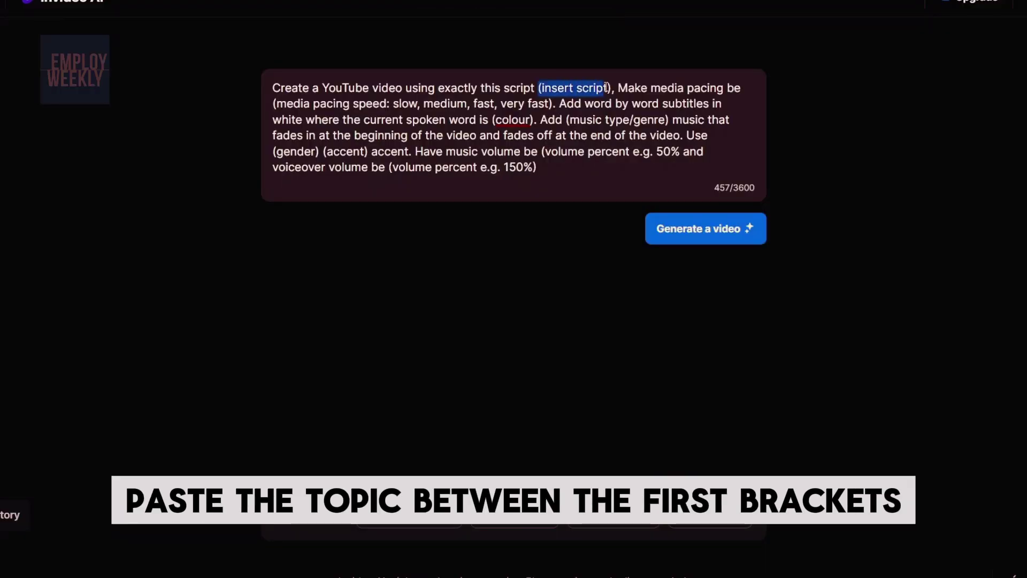
pyautogui.hotkey('shift', 'Right')
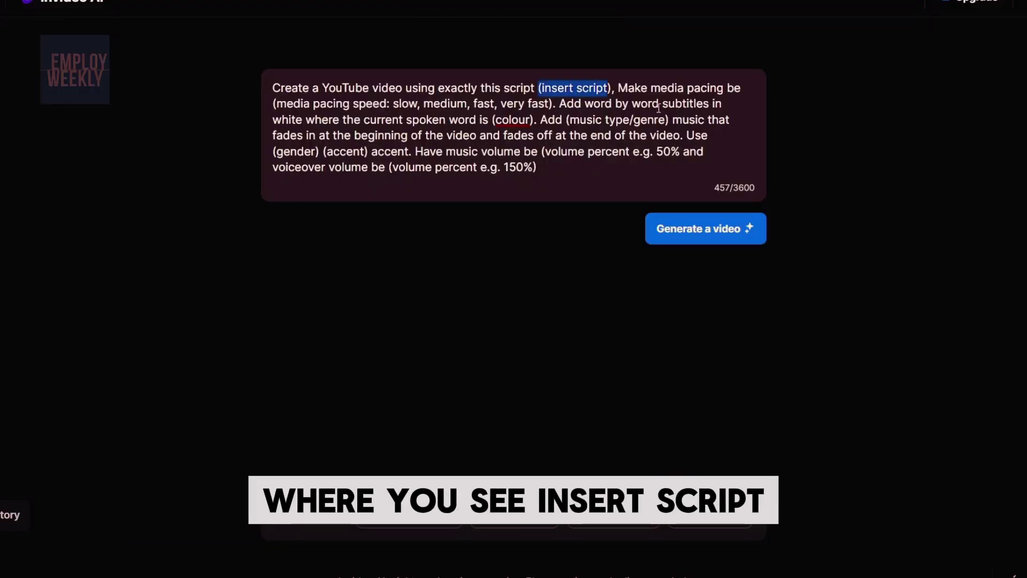
pyautogui.hotkey('ctrl', 'v')
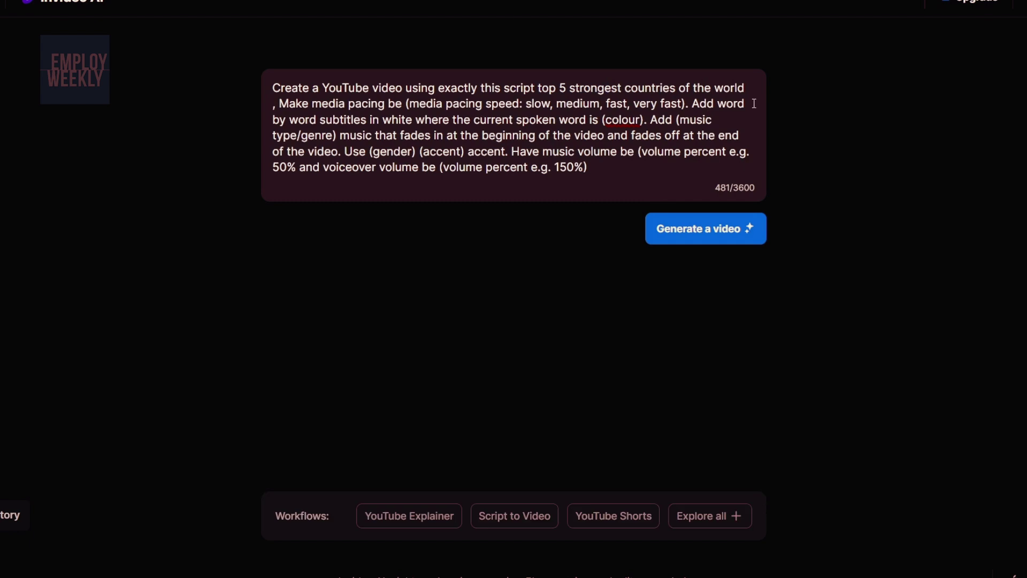
pyautogui.press('BackSpace')
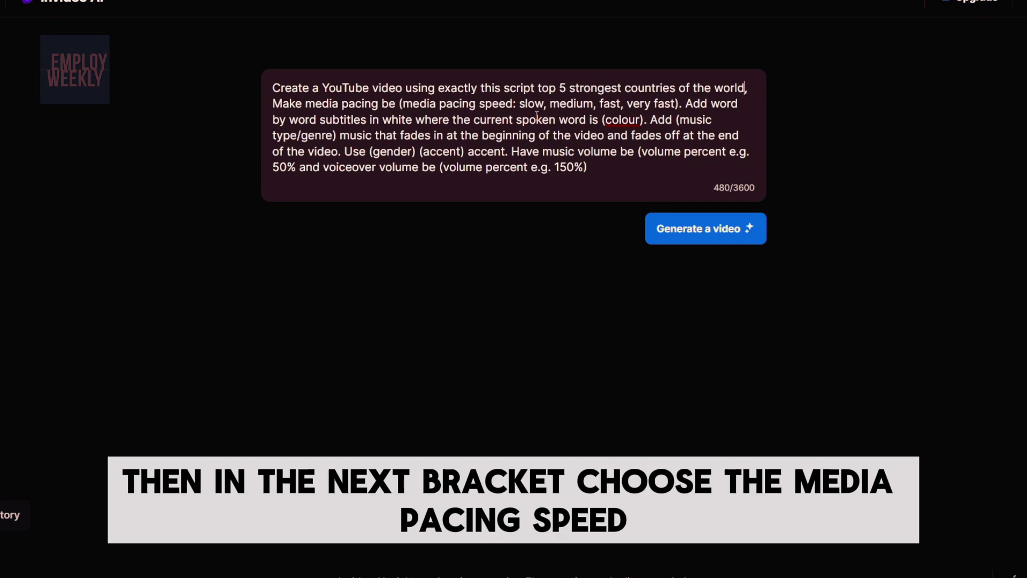
# Step: Trim the pacing options so only fast remains
pyautogui.moveTo(622, 103); pyautogui.dragTo(676, 104)
pyautogui.press('BackSpace')
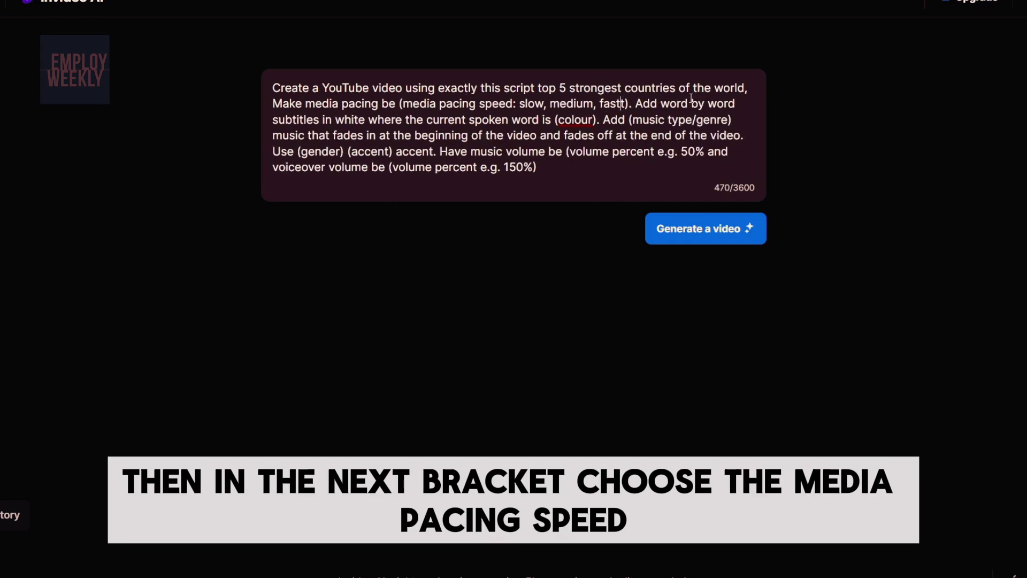
pyautogui.moveTo(600, 103); pyautogui.dragTo(519, 104)
pyautogui.press('BackSpace')
pyautogui.click(543, 103)
pyautogui.press('BackSpace')
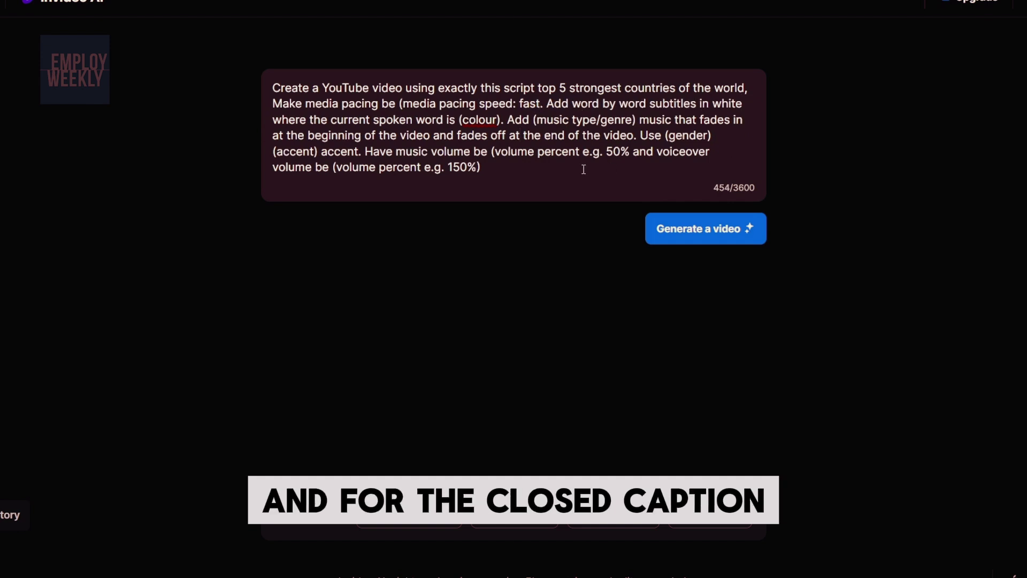
# Step: Fill the placeholders with yellow subtitles, energetic music and a female American voice
pyautogui.moveTo(500, 120); pyautogui.dragTo(465, 118)
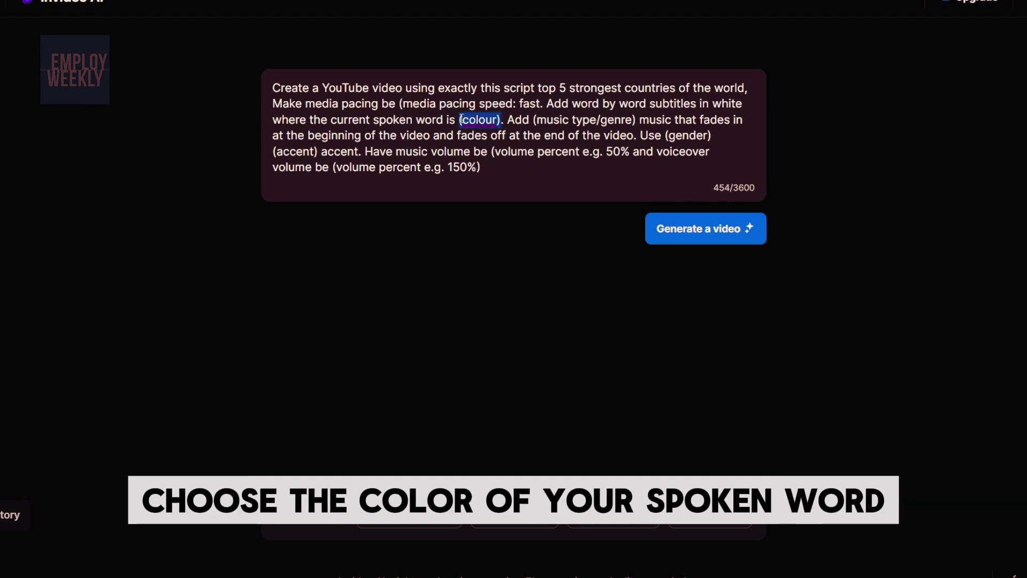
pyautogui.write('yellow')
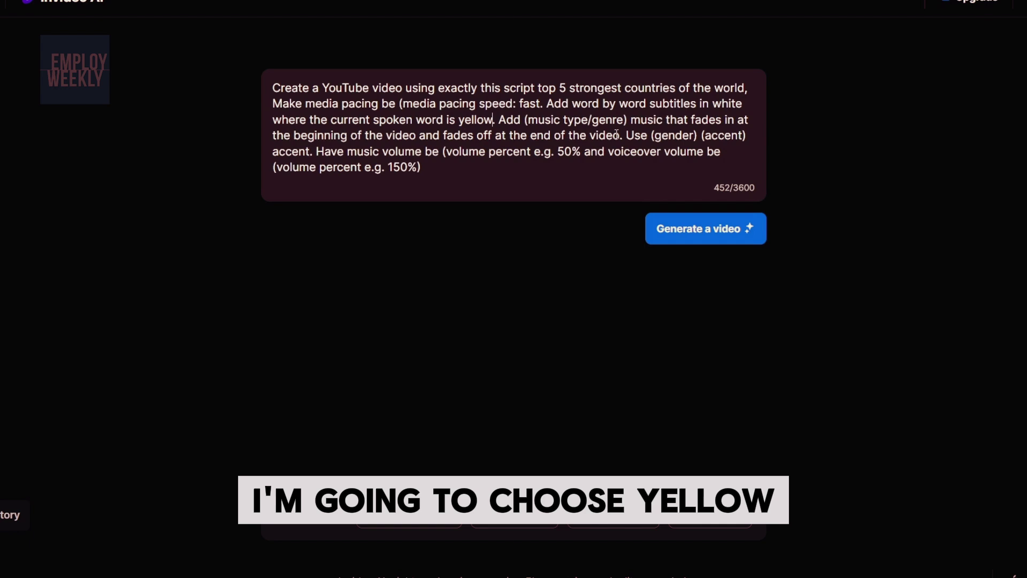
pyautogui.moveTo(525, 119); pyautogui.dragTo(628, 120)
pyautogui.write('energetic')
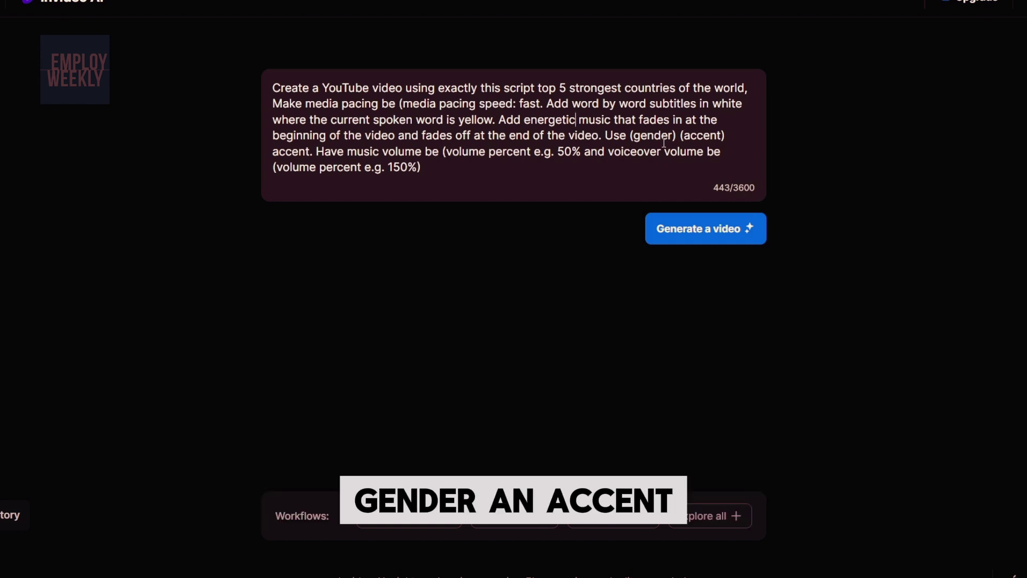
pyautogui.moveTo(630, 136); pyautogui.dragTo(727, 131)
pyautogui.write('female Ameri')
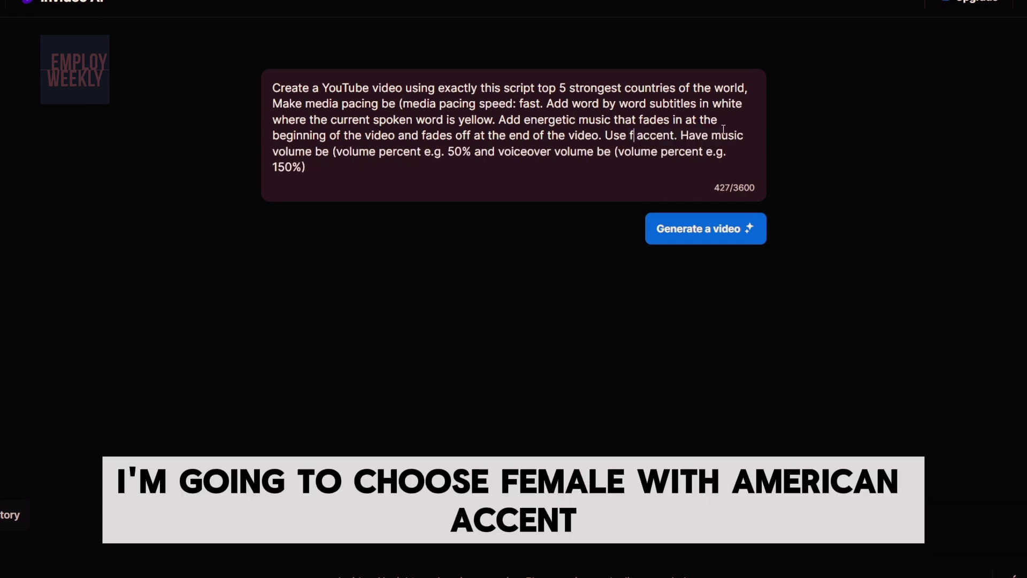
pyautogui.write('can')
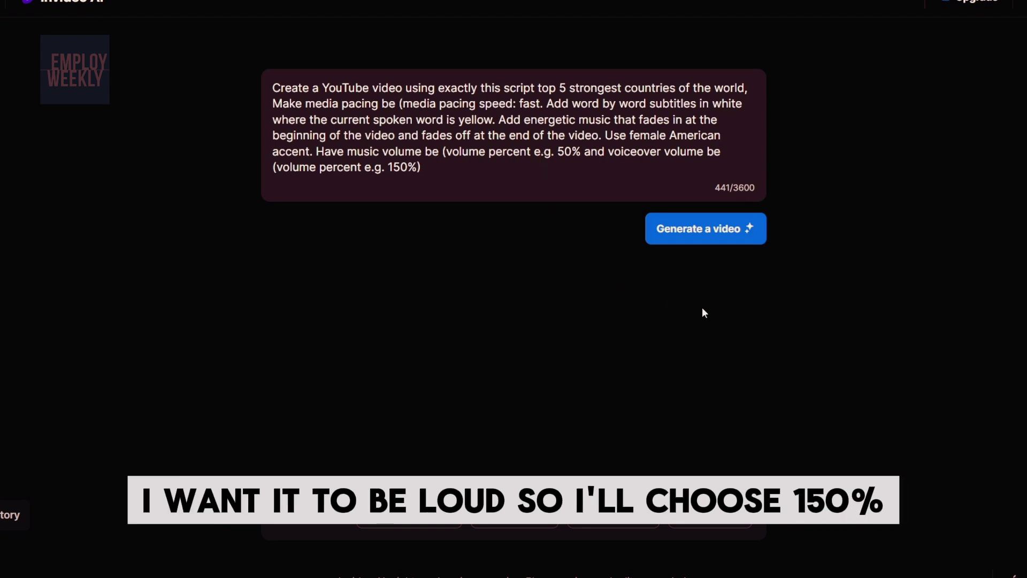
# Step: Generate the video, keeping the Global Citizens audience, Epic look and YouTube platform
pyautogui.click(733, 243)
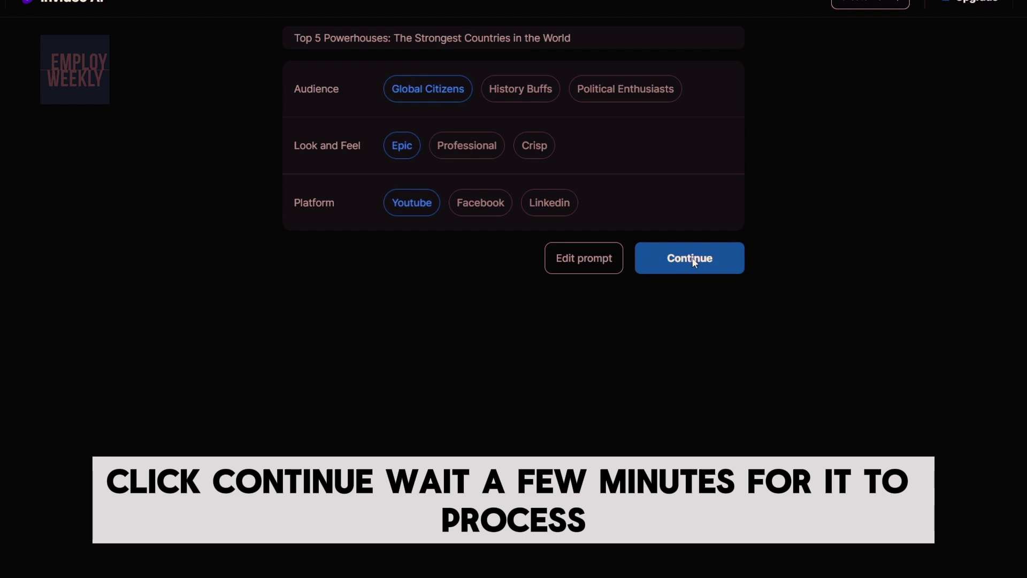
pyautogui.click(692, 259)
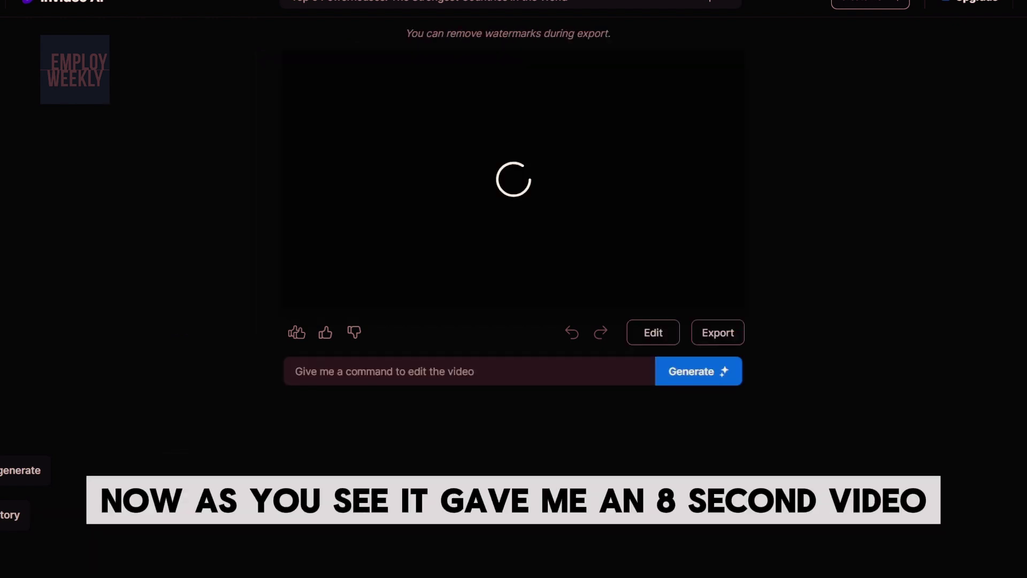
# Step: Preview the 8-second draft, then submit the edit 'make the video 5 minutes'
pyautogui.moveTo(292, 285)
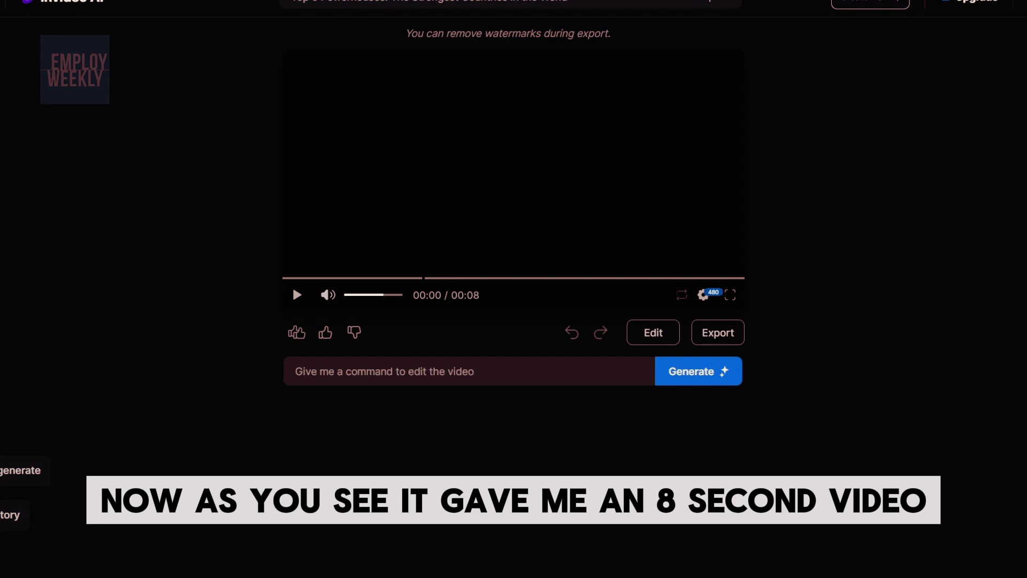
pyautogui.click(292, 284)
pyautogui.click(473, 368)
pyautogui.write('mak')
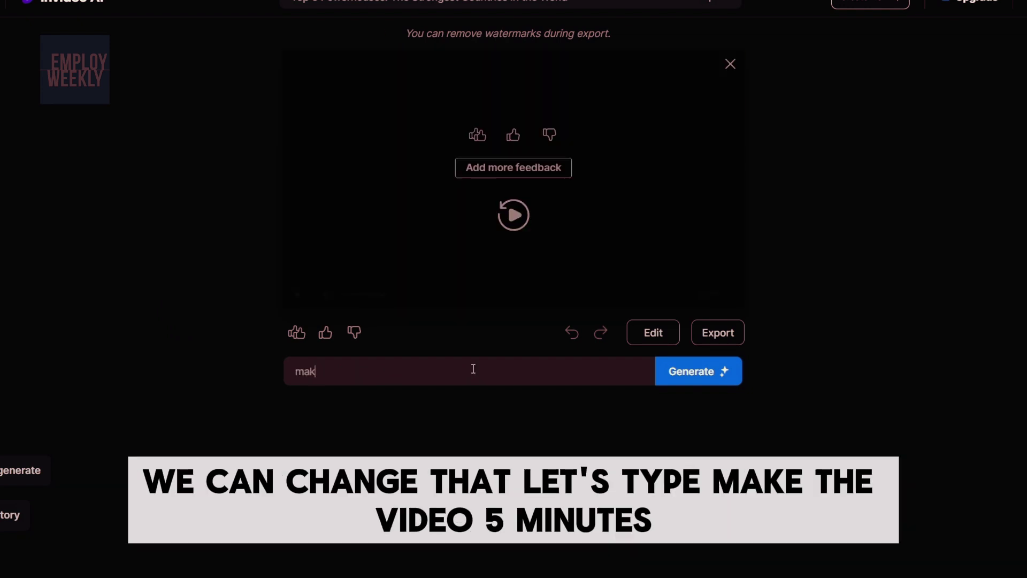
pyautogui.write('e the video 5 minutes')
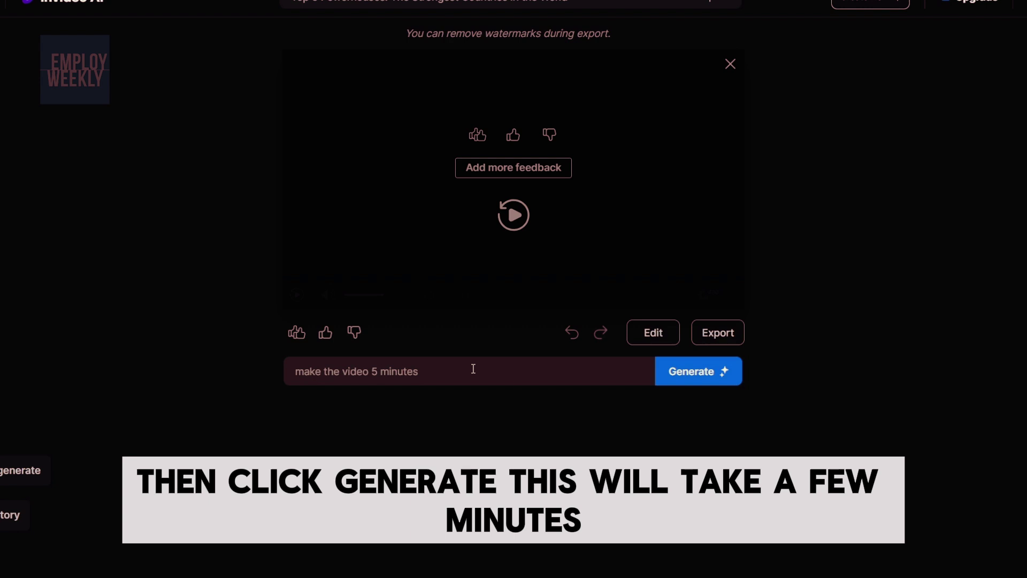
pyautogui.click(696, 371)
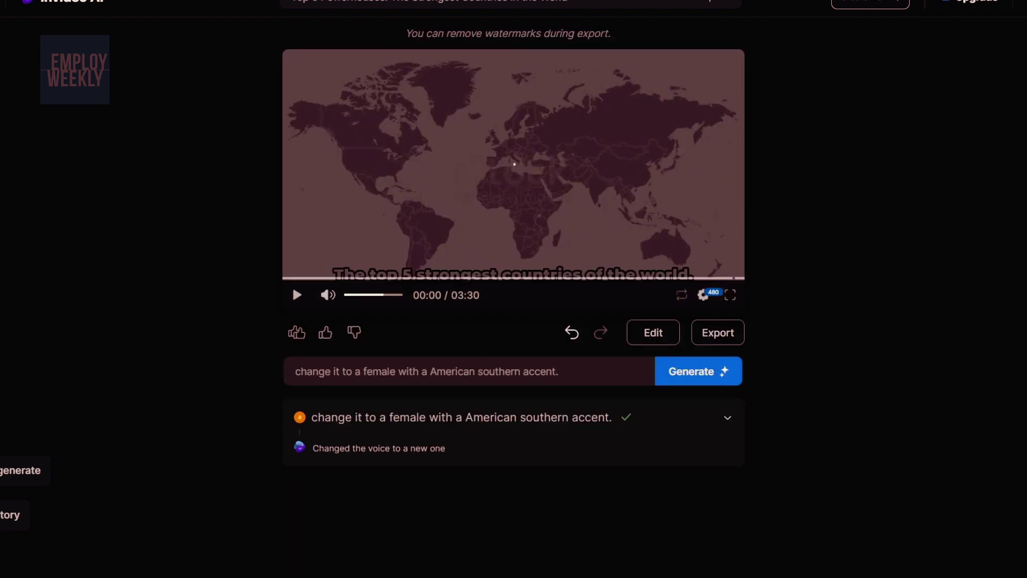
# Step: Watch the regenerated 3:30 video full screen
pyautogui.doubleClick(292, 285)
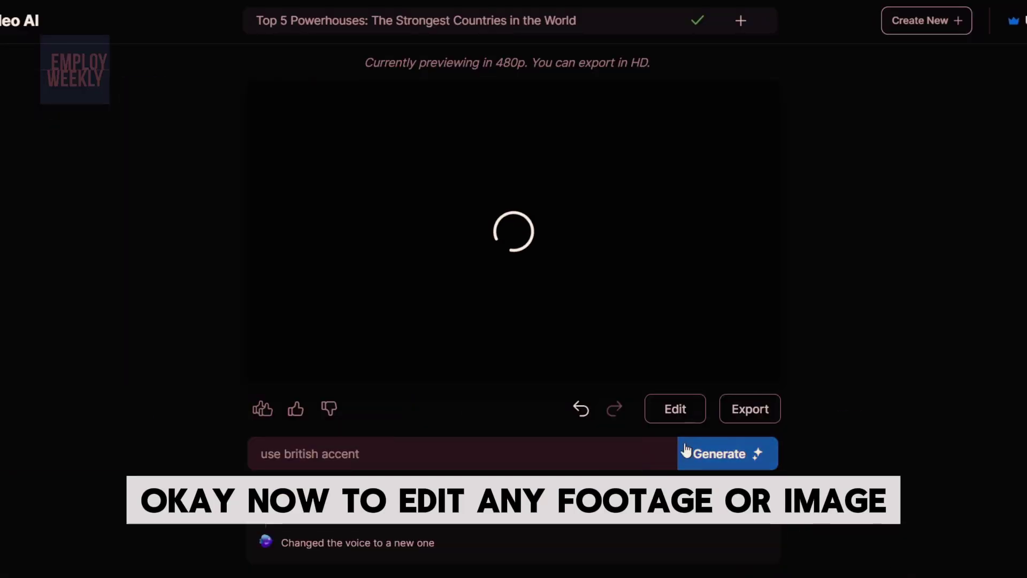
# Step: In the media editor, select the Storyblocks globe clip among scene 1's clips
pyautogui.click(674, 412)
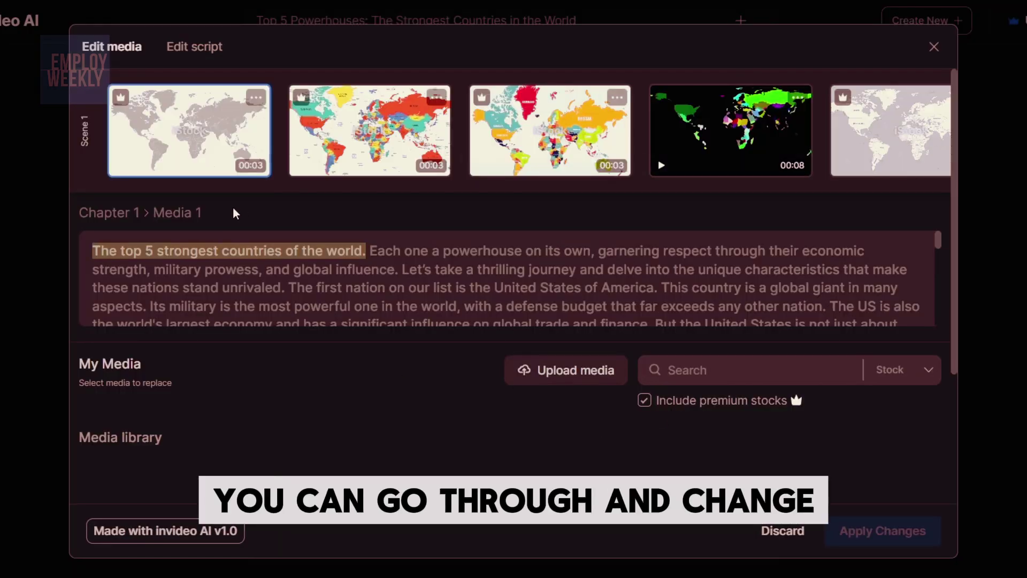
pyautogui.click(366, 170)
pyautogui.click(555, 158)
pyautogui.click(729, 161)
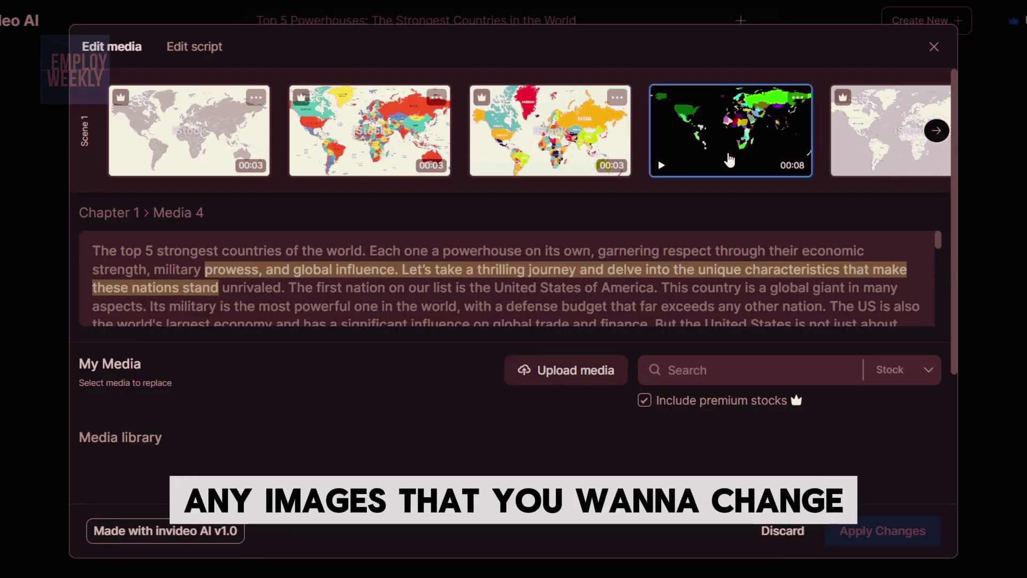
pyautogui.click(936, 130)
pyautogui.click(566, 139)
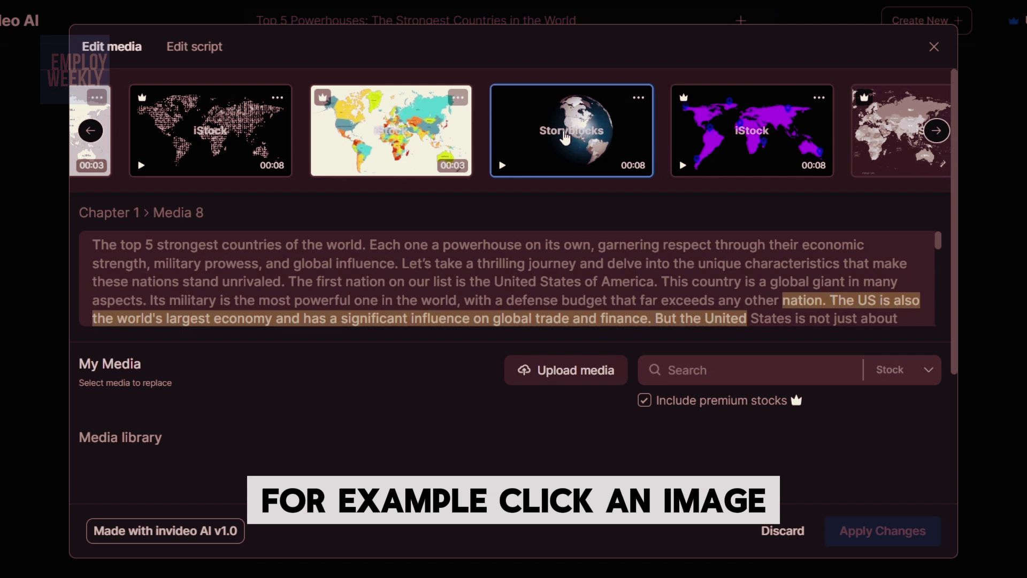
# Step: Search stock media for 'globe' and browse the results for a replacement clip
pyautogui.click(680, 375)
pyautogui.write('globe')
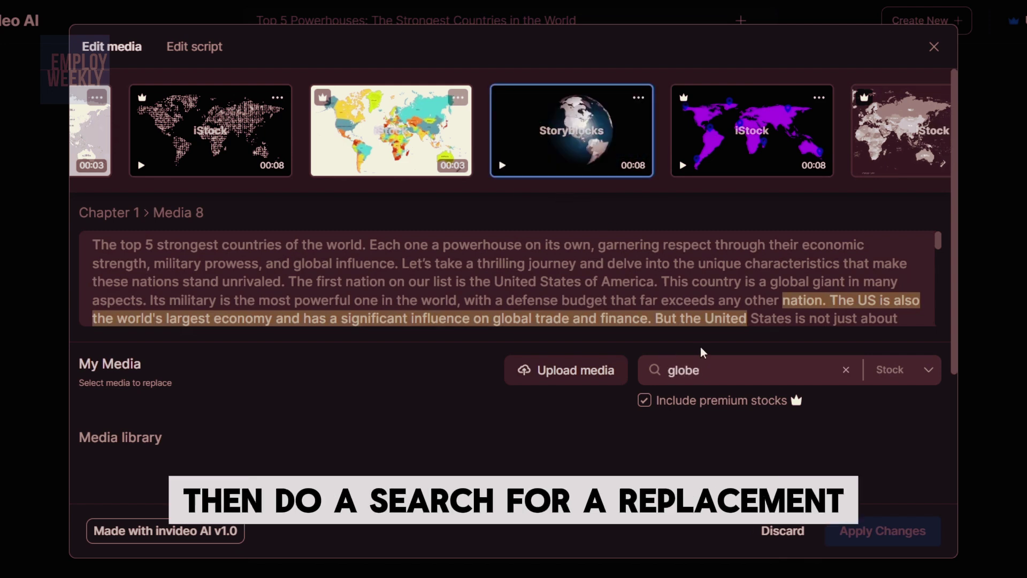
pyautogui.press('Return')
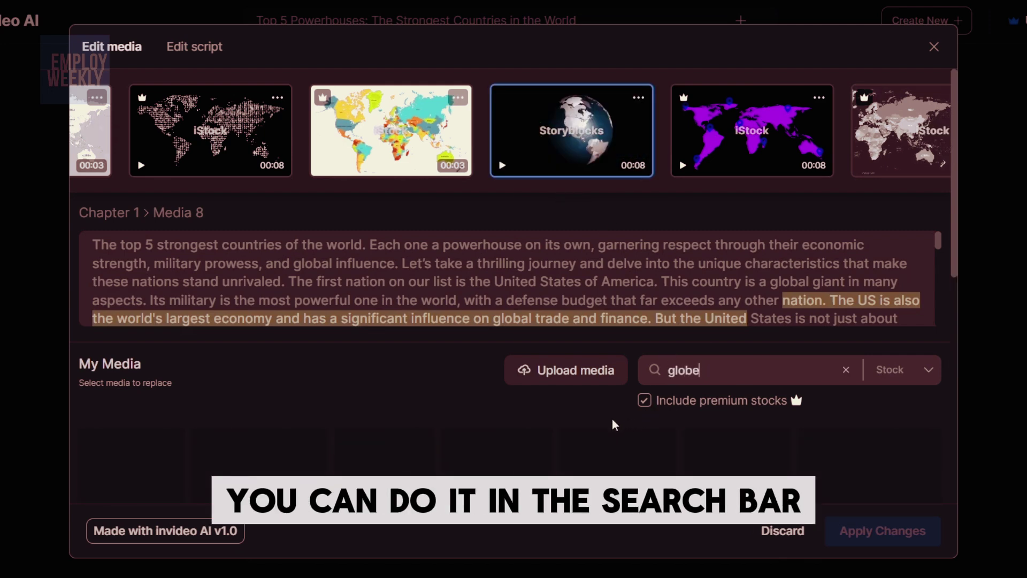
pyautogui.scroll(-5, 613, 423)
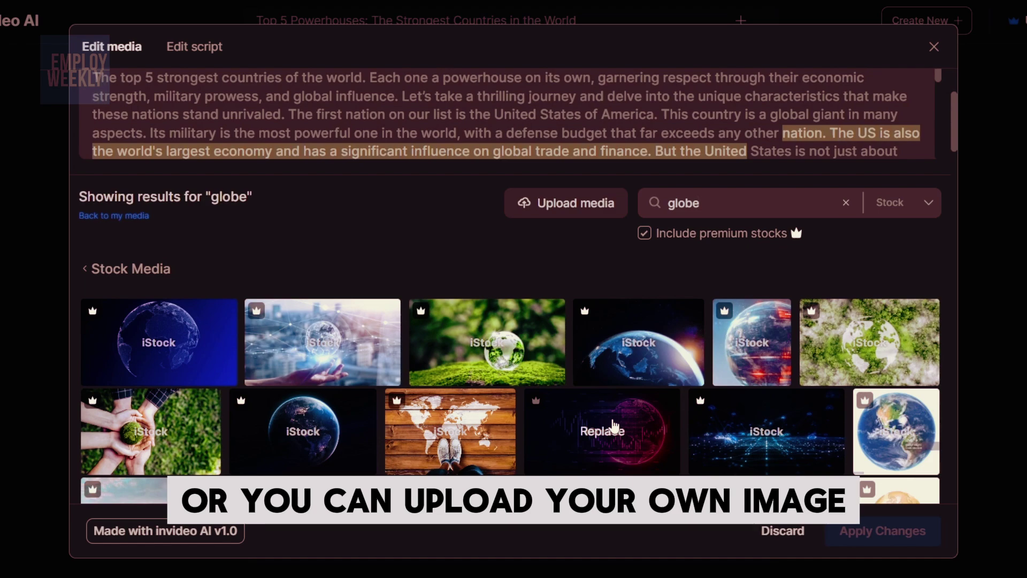
pyautogui.scroll(-10, 687, 408)
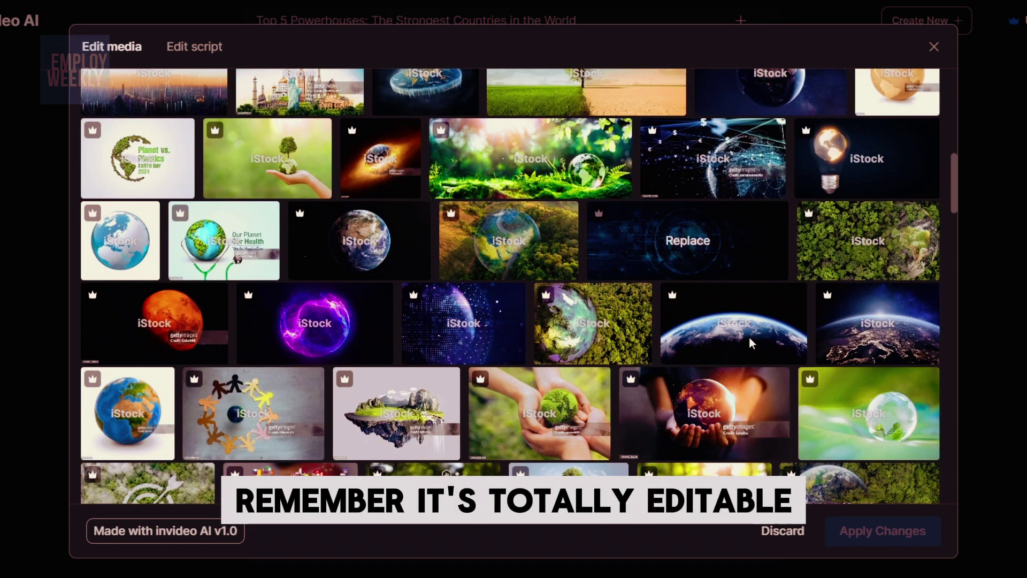
pyautogui.scroll(-10, 751, 347)
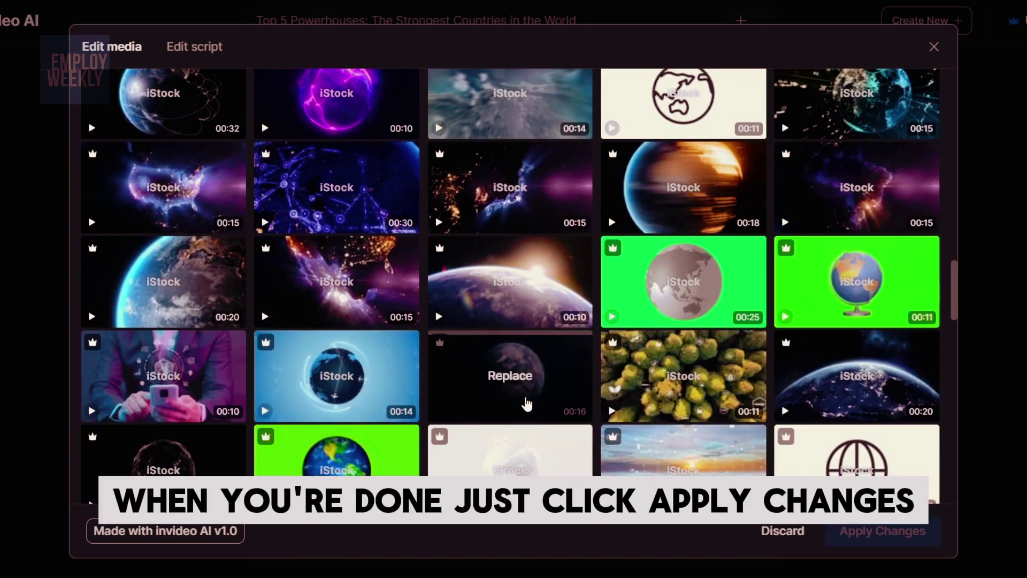
pyautogui.scroll(-5, 541, 369)
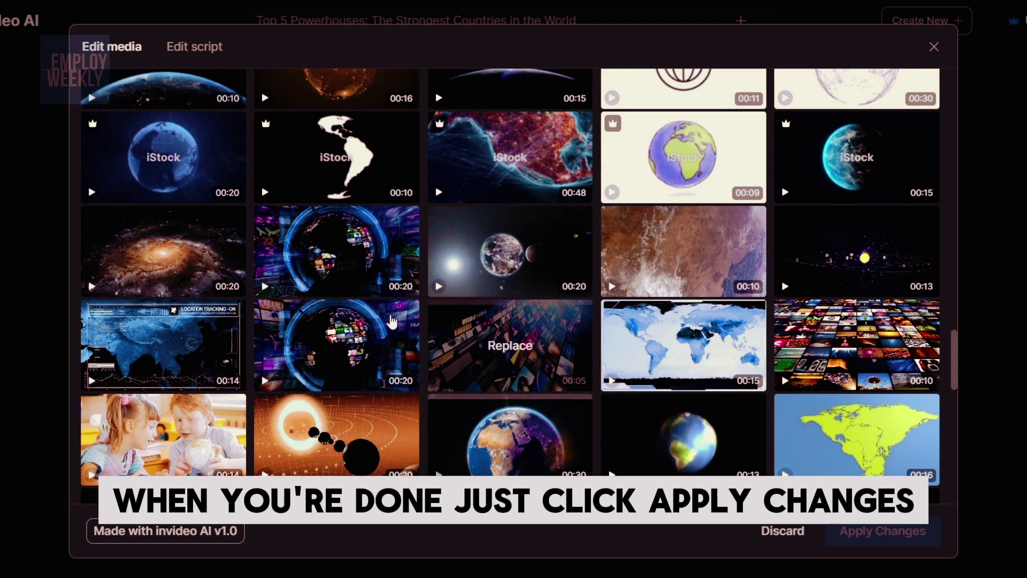
pyautogui.scroll(15, 500, 269)
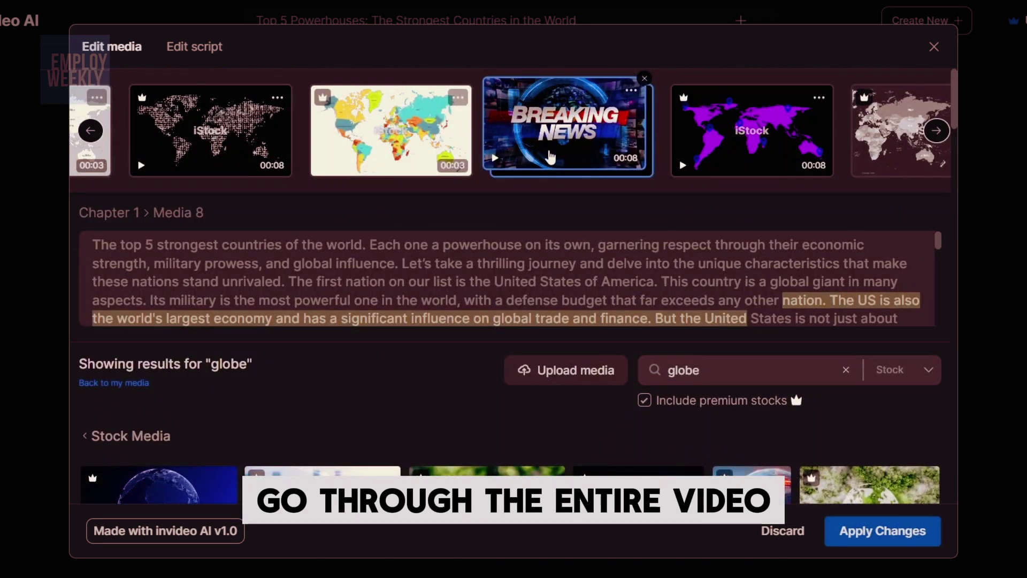
pyautogui.scroll(-15, 642, 80)
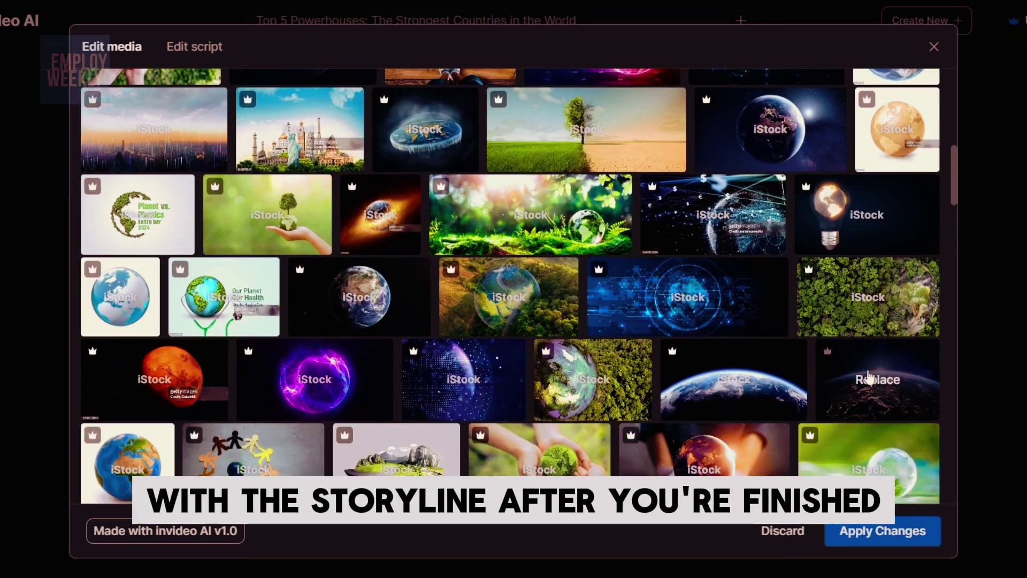
pyautogui.scroll(-3, 868, 377)
# Step: Apply the replacement, then set the export to stock watermarks, normal branding and 1080p
pyautogui.click(870, 533)
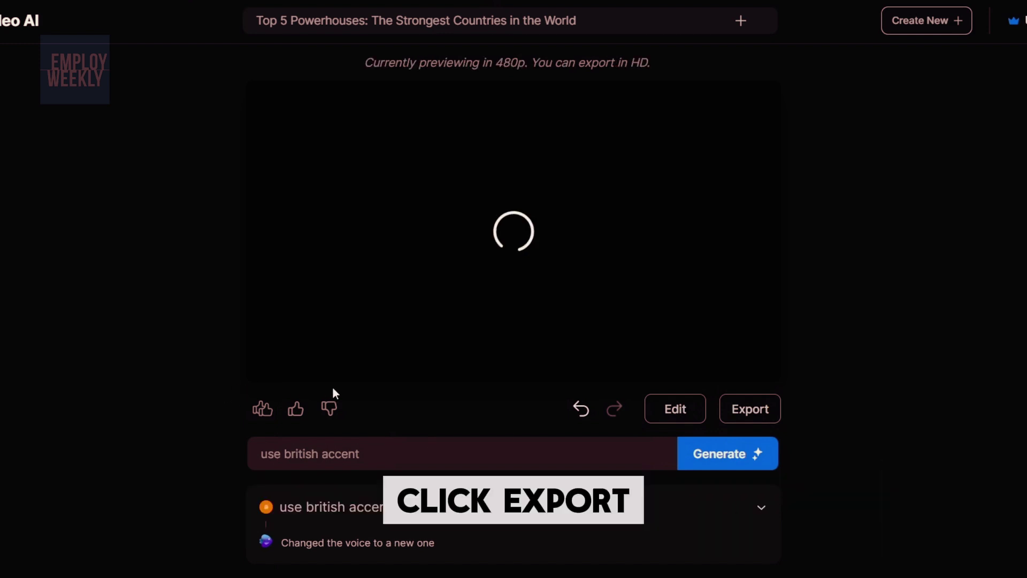
pyautogui.click(753, 413)
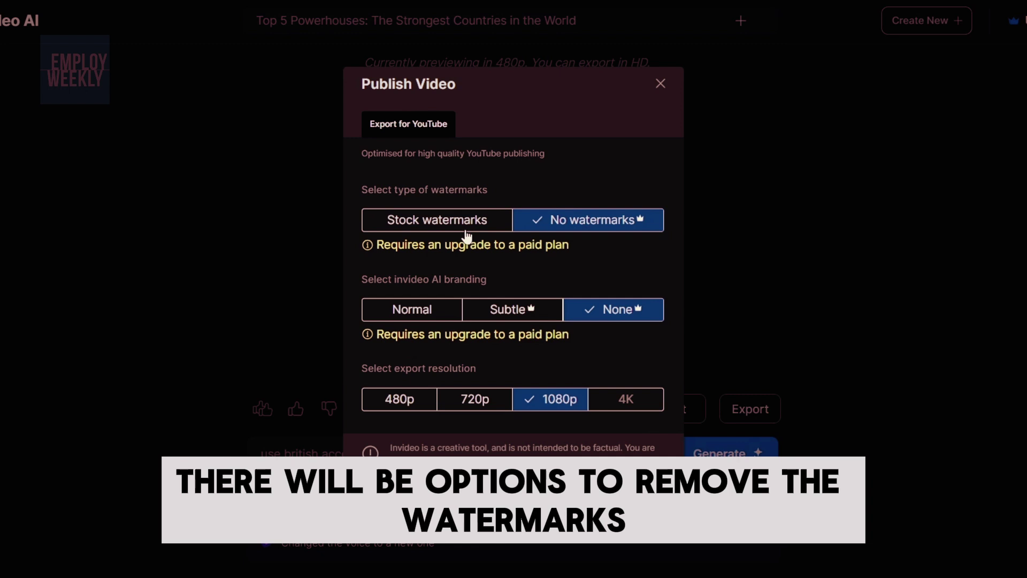
pyautogui.click(482, 401)
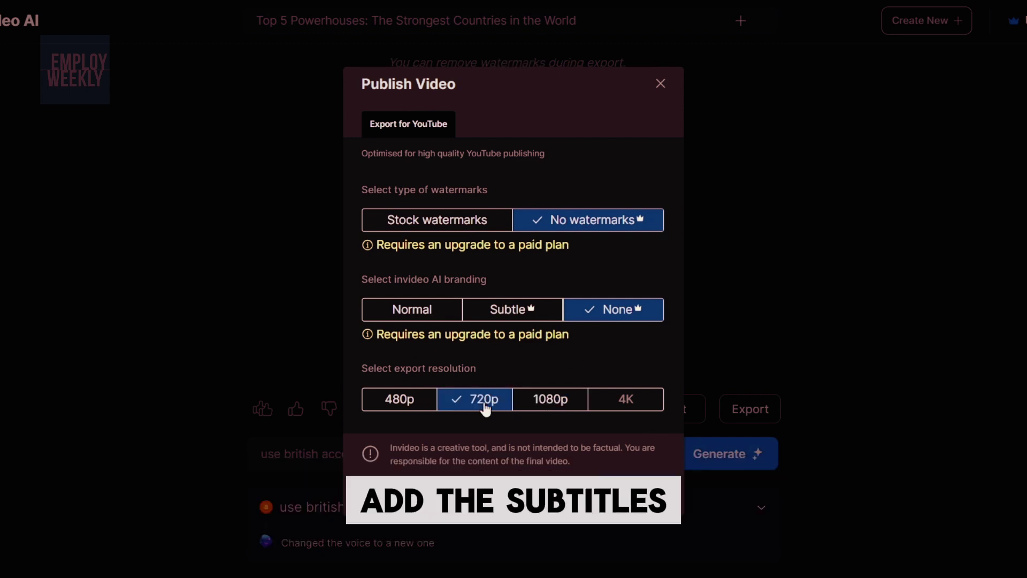
pyautogui.click(541, 404)
pyautogui.click(431, 399)
pyautogui.click(437, 220)
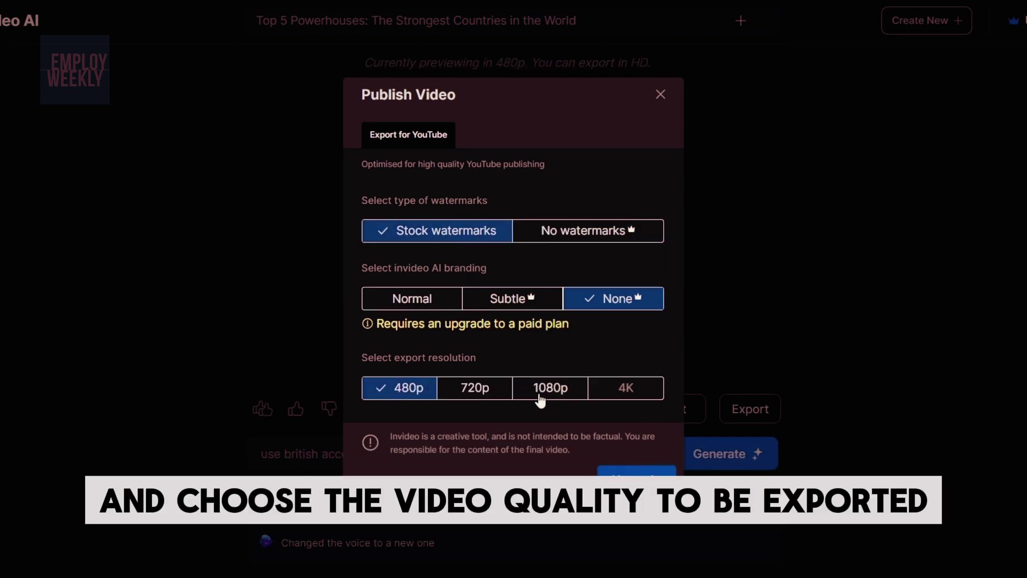
pyautogui.click(549, 382)
pyautogui.click(423, 310)
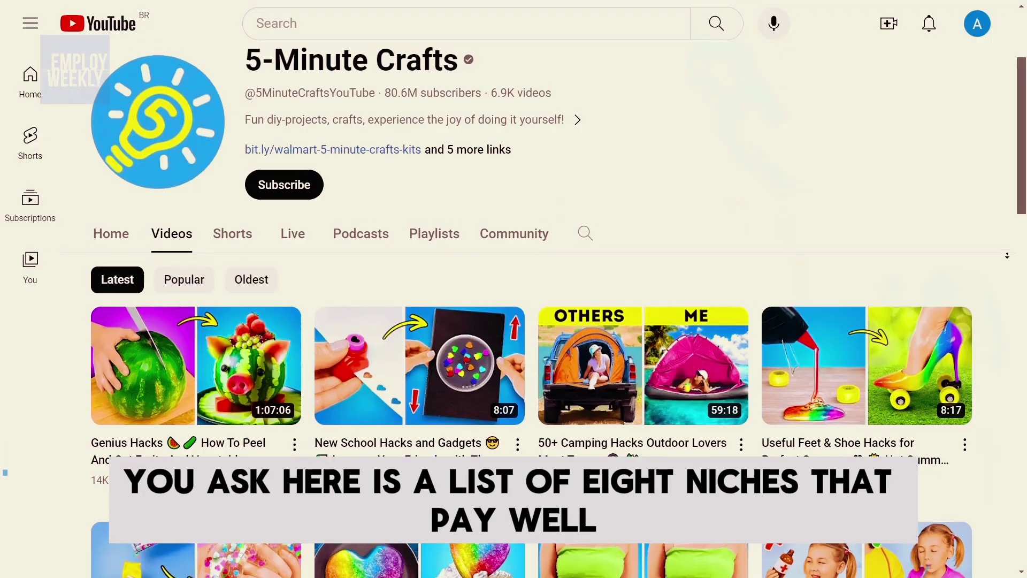
# Step: Scroll to the bottom of the DIY crafts channel's Videos tab, ending on BRIGHT SIDE
pyautogui.scroll(-2, 513, 300)
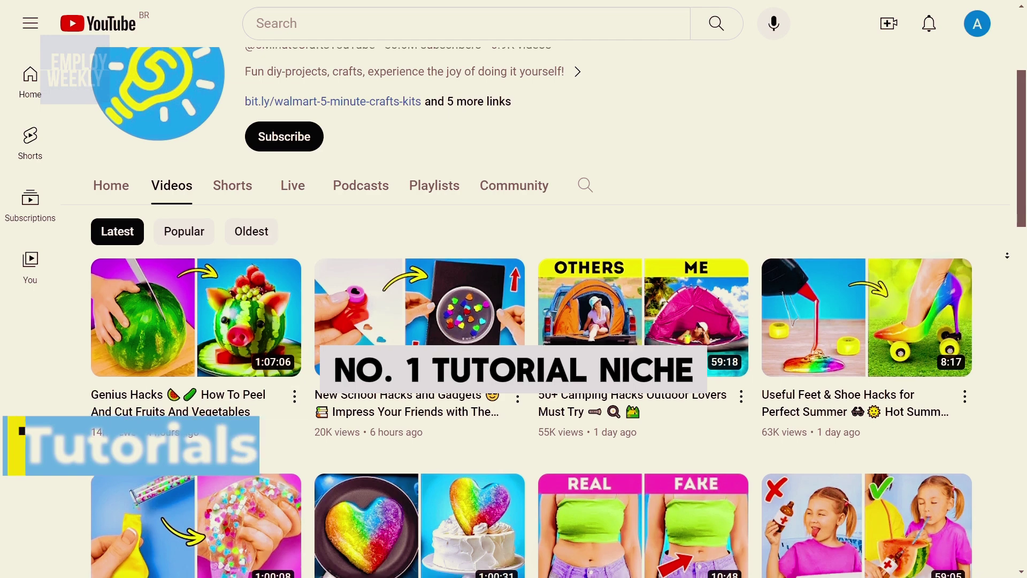
pyautogui.scroll(-2, 513, 299)
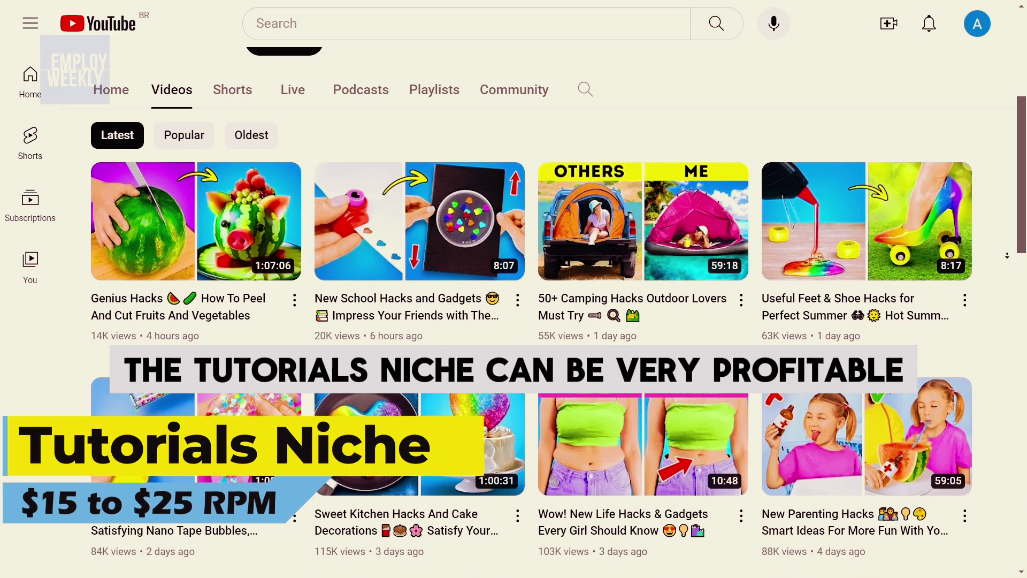
pyautogui.scroll(-2, 513, 299)
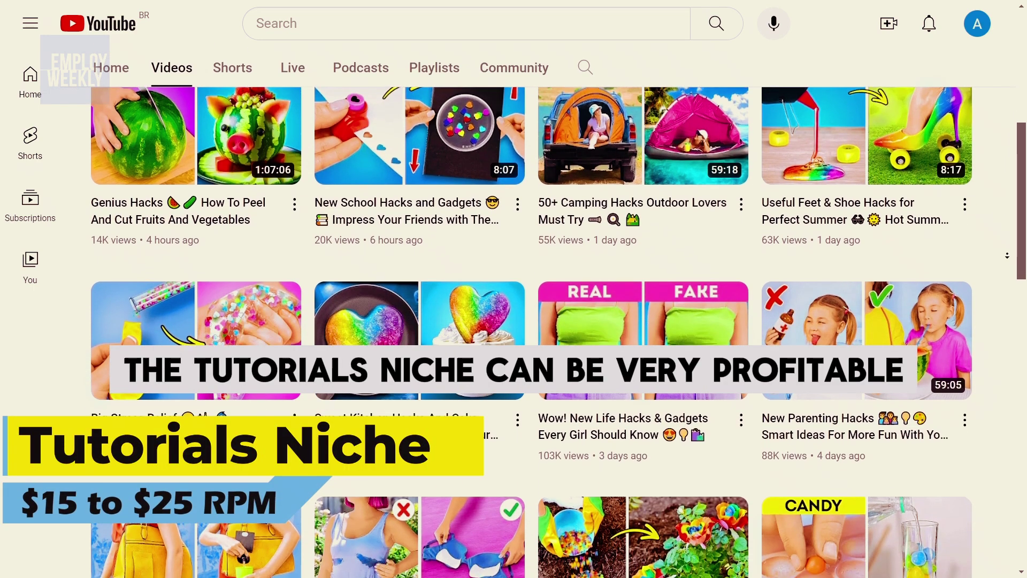
pyautogui.scroll(-2, 514, 299)
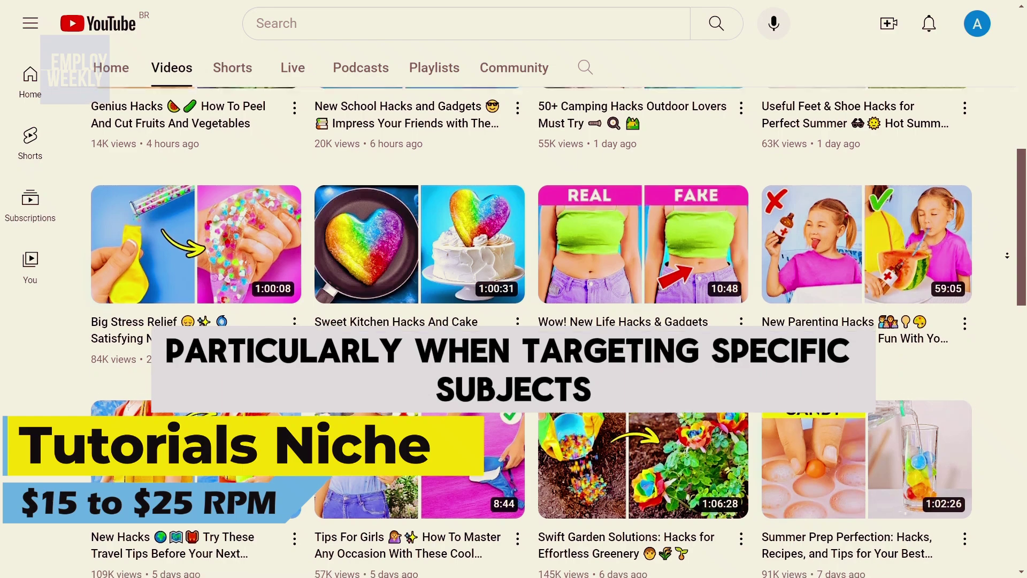
pyautogui.scroll(-2, 513, 299)
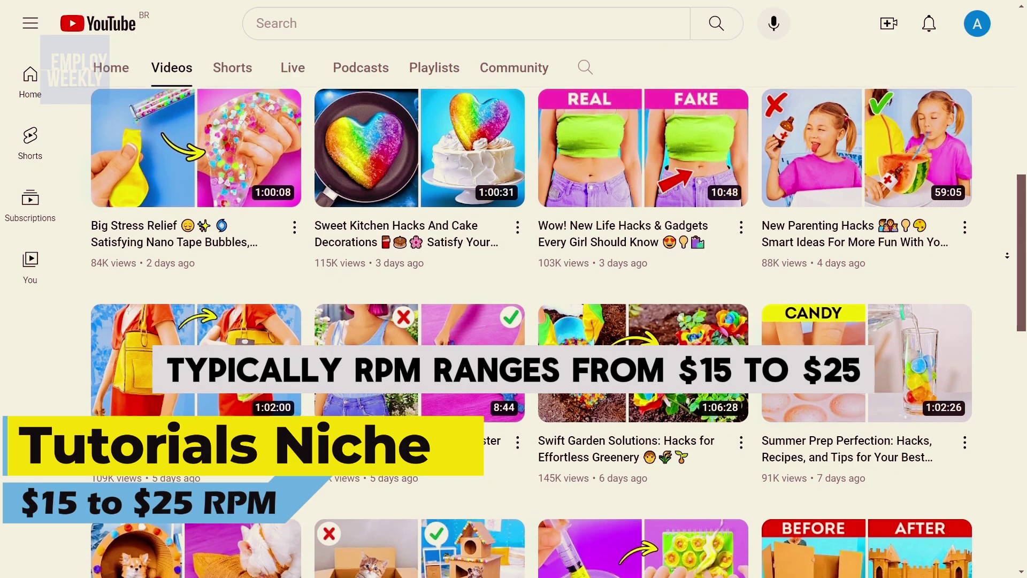
pyautogui.scroll(-1, 513, 299)
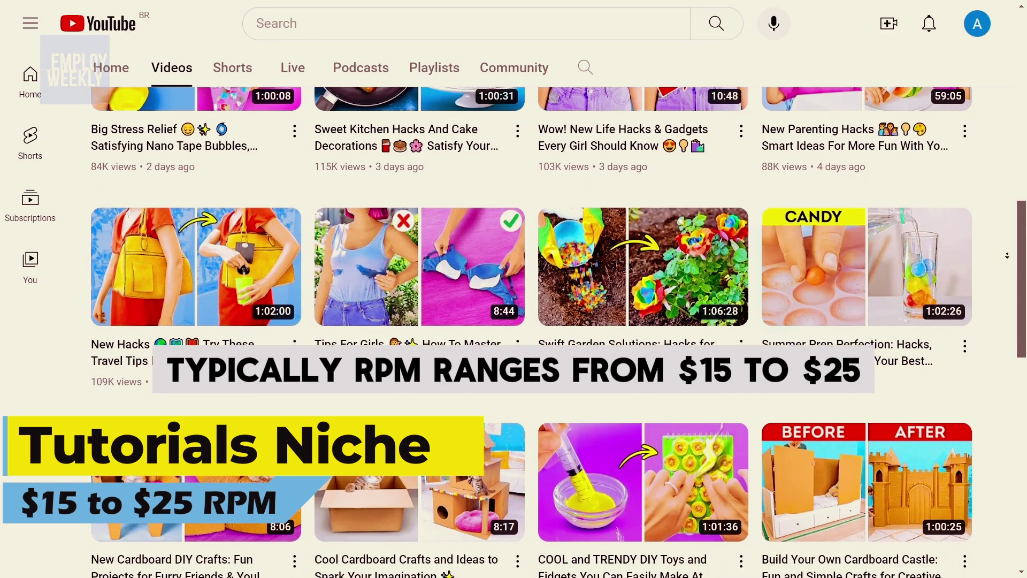
pyautogui.scroll(-1, 514, 299)
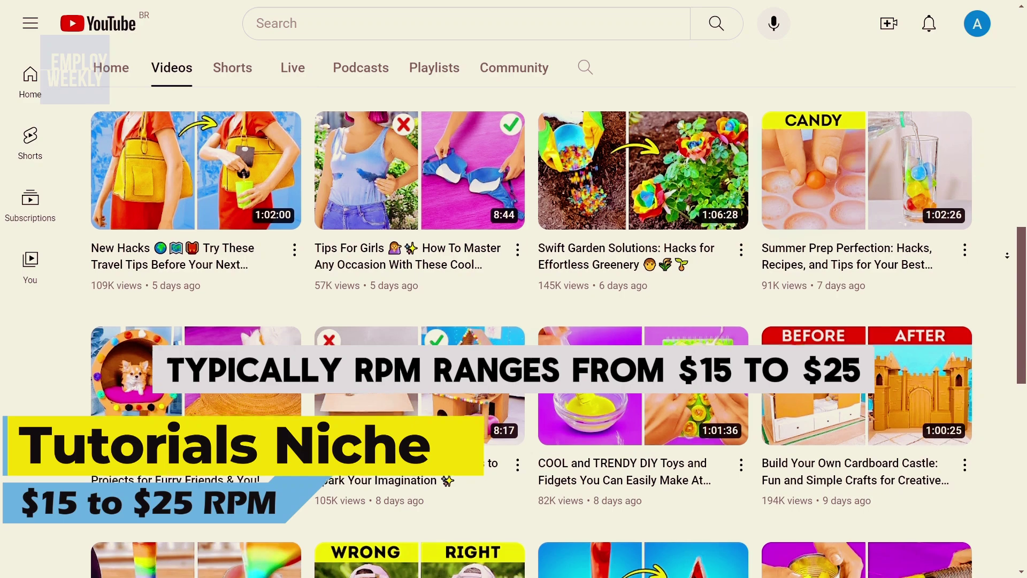
pyautogui.scroll(-1, 513, 300)
pyautogui.scroll(-4, 513, 299)
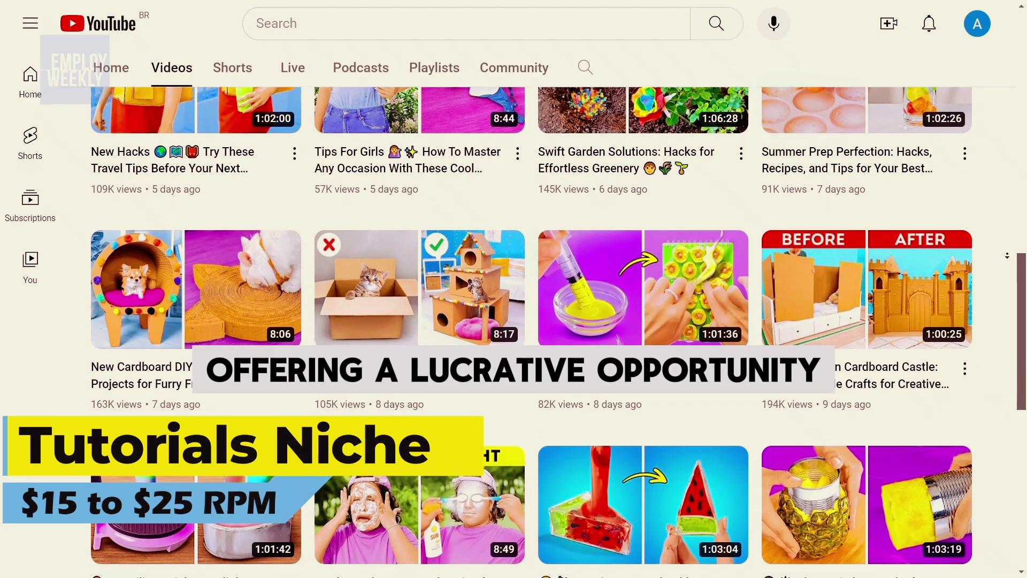
pyautogui.scroll(-4, 513, 299)
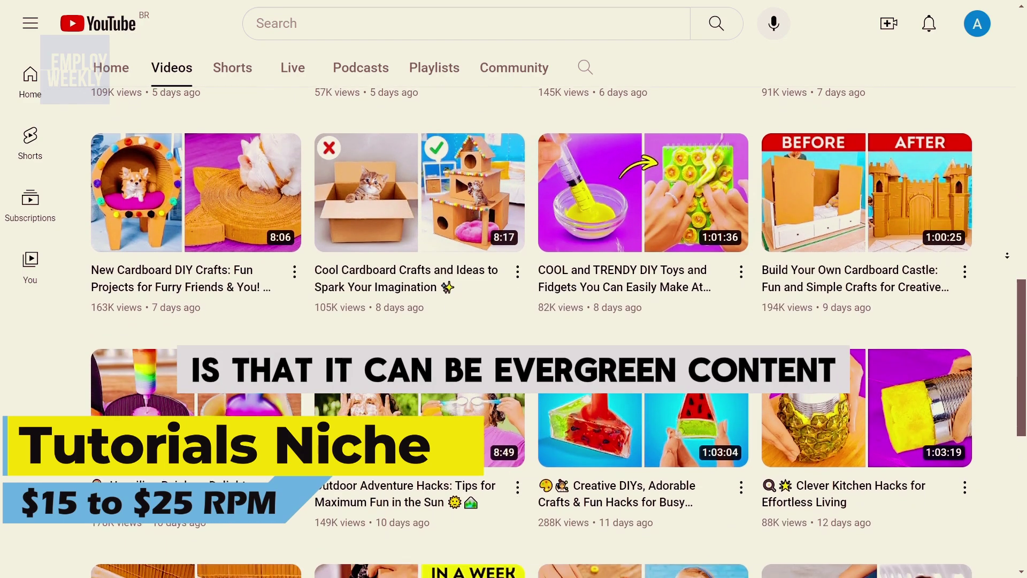
pyautogui.scroll(-1, 513, 299)
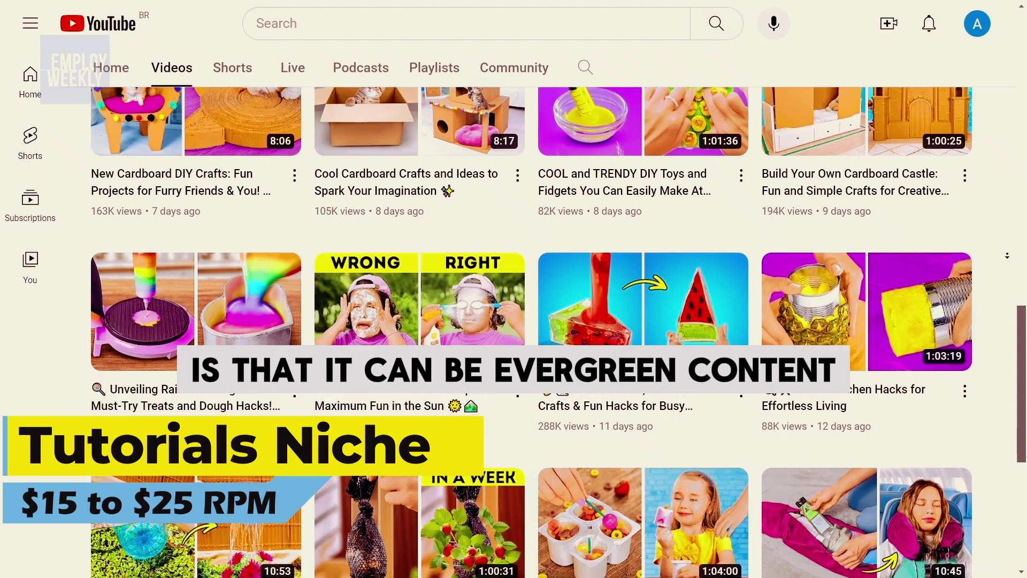
pyautogui.scroll(-3, 513, 299)
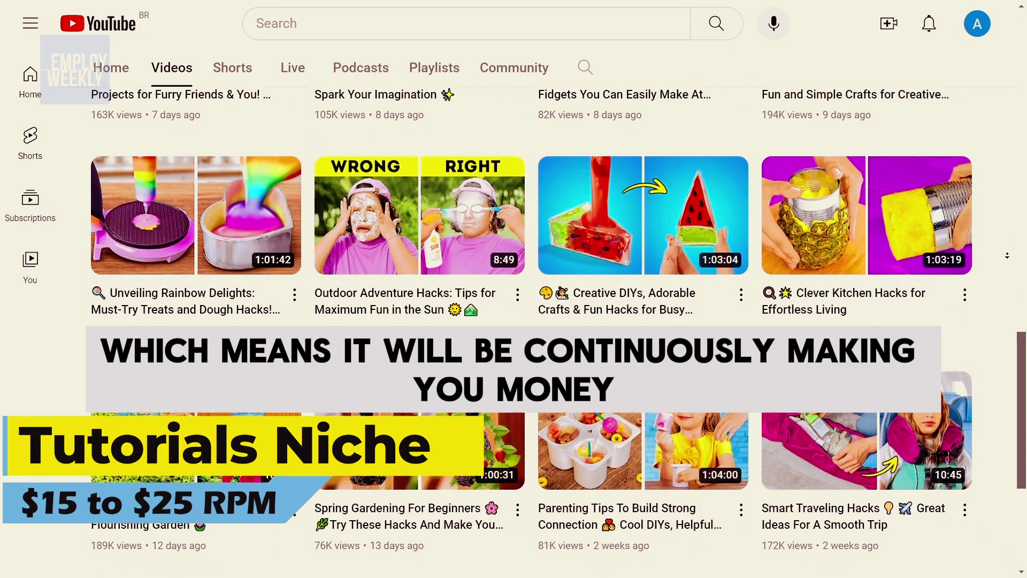
pyautogui.scroll(-2, 513, 300)
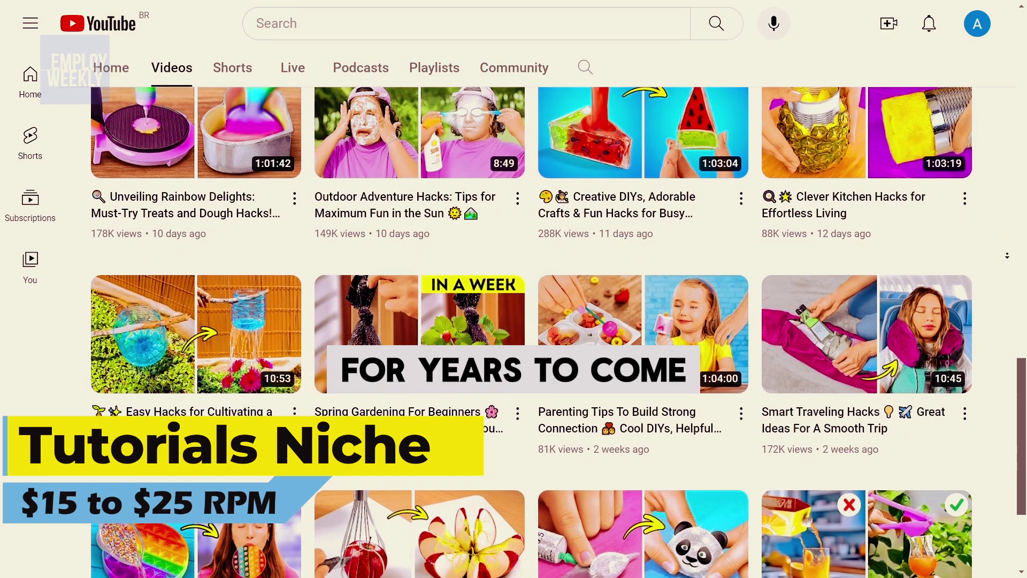
pyautogui.scroll(-4, 514, 300)
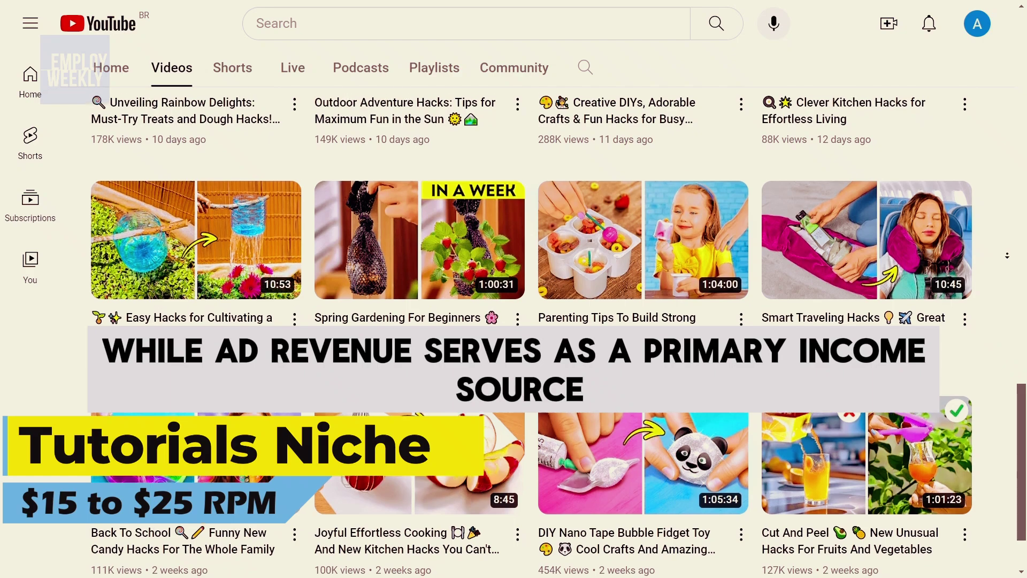
pyautogui.scroll(-4, 514, 299)
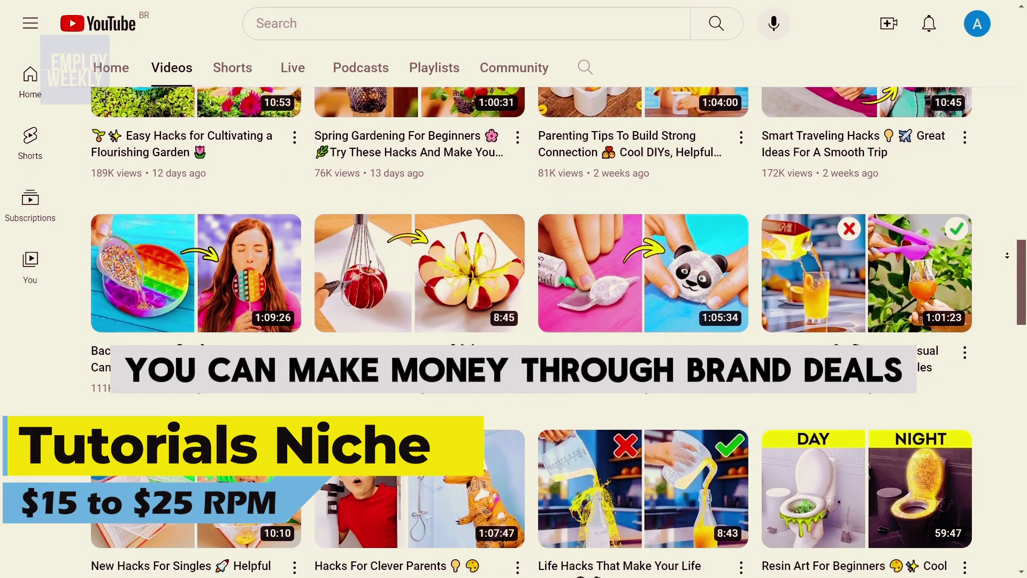
pyautogui.scroll(-2, 513, 299)
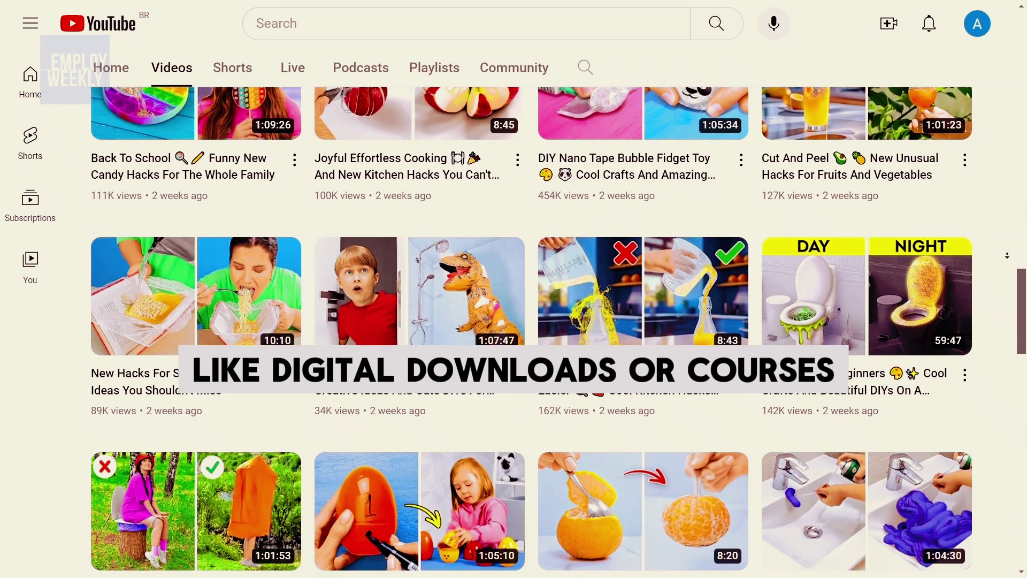
pyautogui.scroll(-4, 513, 300)
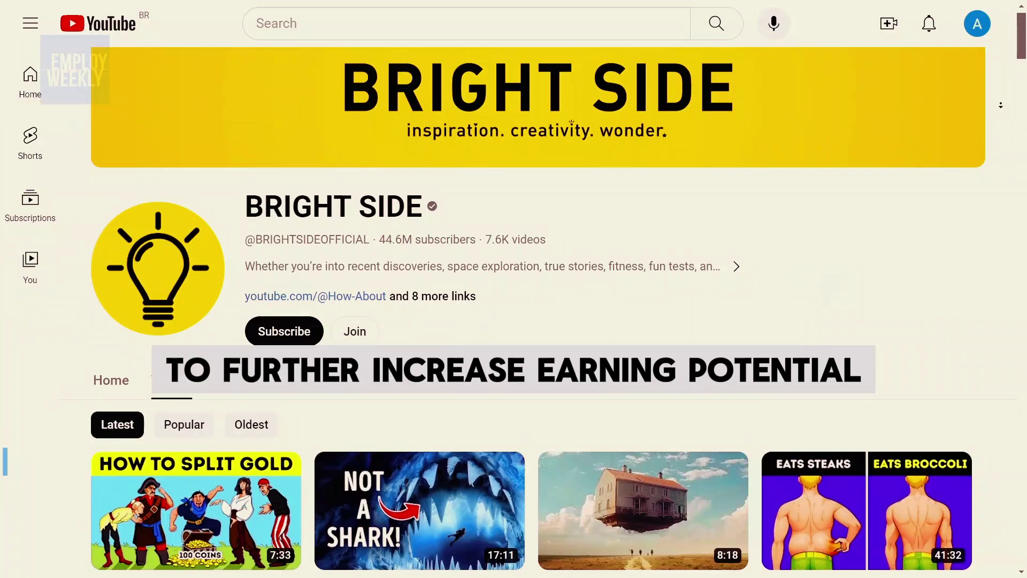
# Step: Scroll through BRIGHT SIDE's videos, ending on Island Hopper TV's Videos tab
pyautogui.scroll(-1, 513, 300)
pyautogui.scroll(-3, 513, 300)
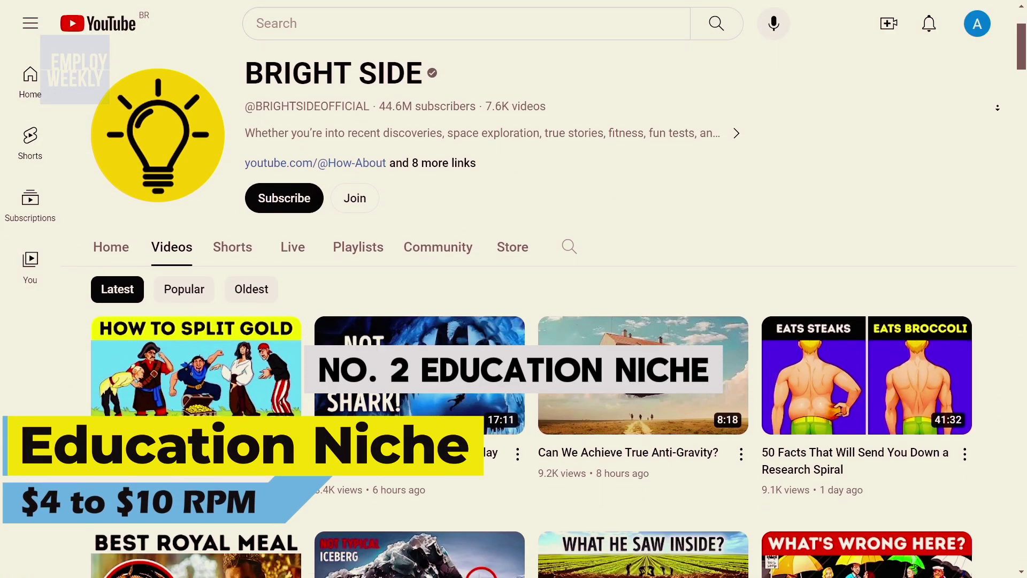
pyautogui.scroll(-2, 513, 300)
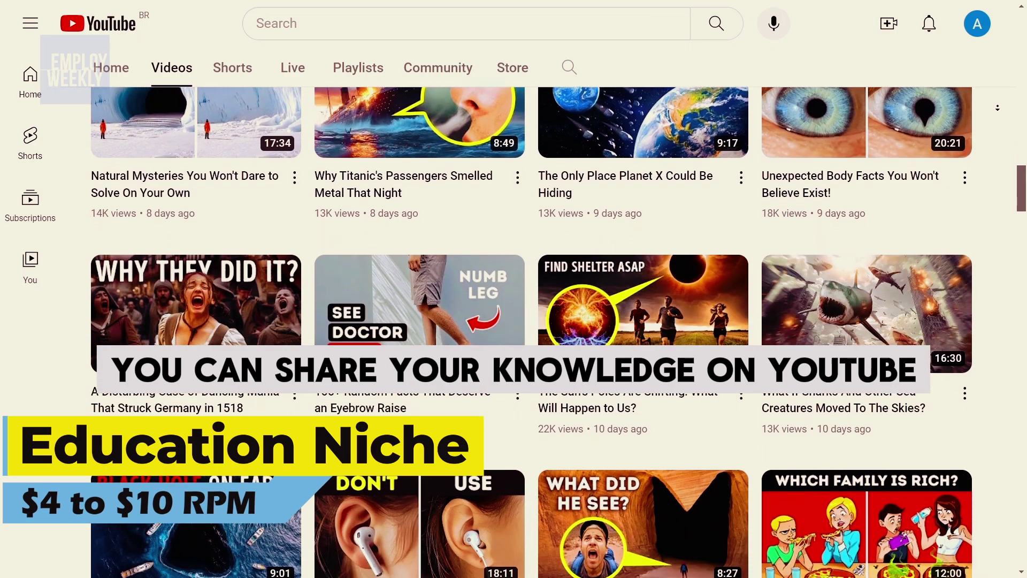
pyautogui.scroll(-2, 530, 321)
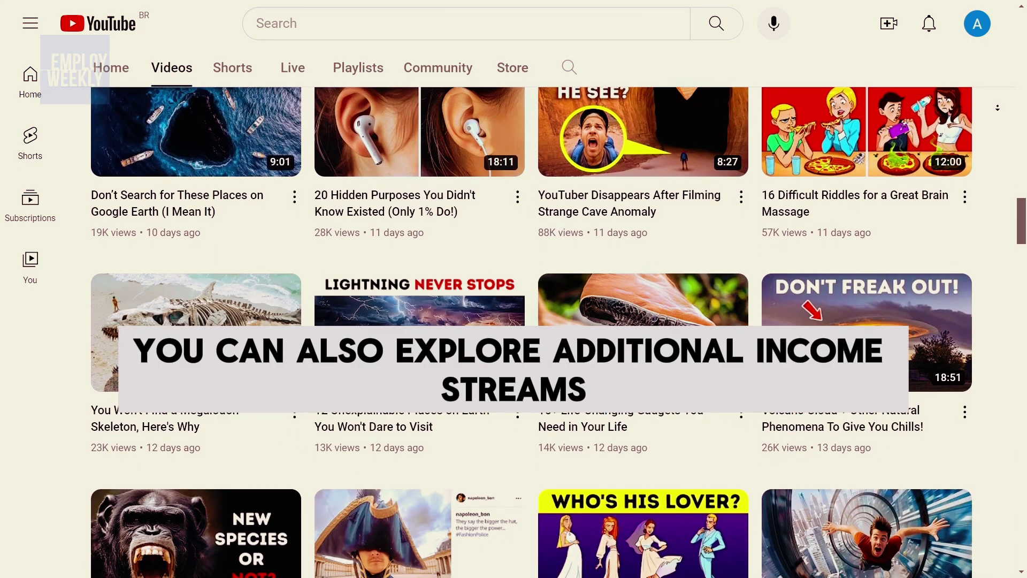
pyautogui.scroll(-1, 530, 321)
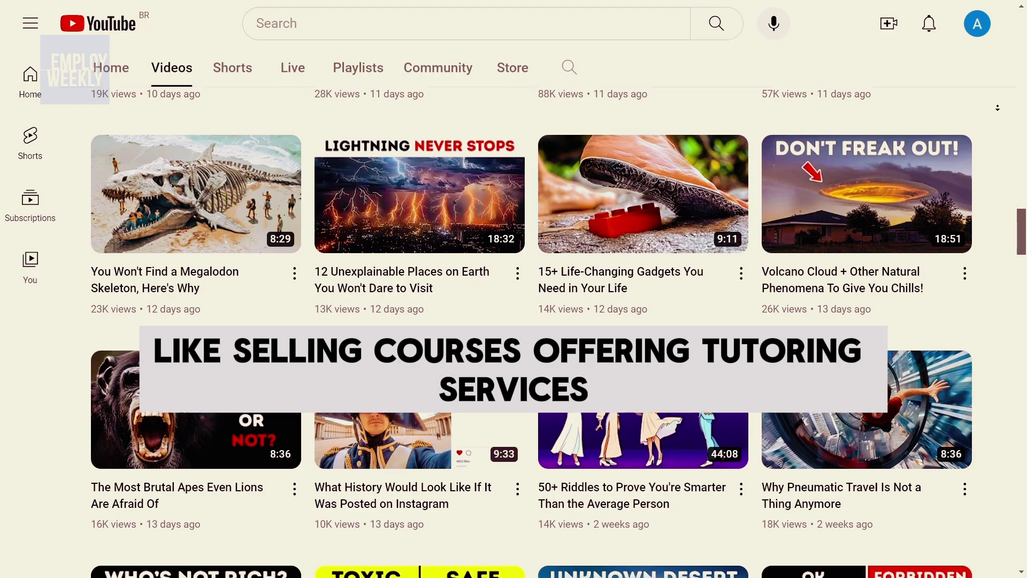
pyautogui.scroll(-1, 530, 321)
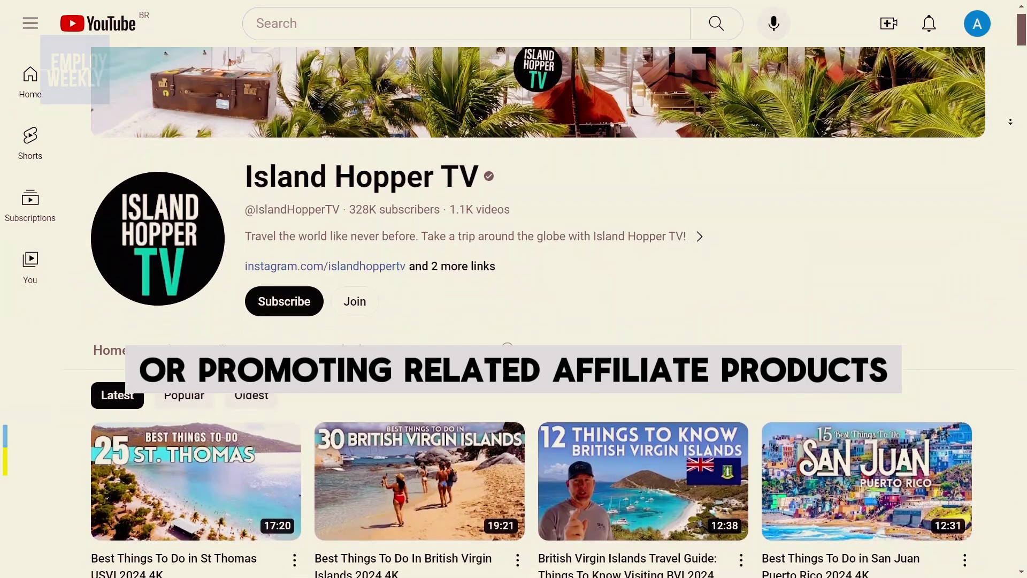
pyautogui.scroll(-3, 530, 321)
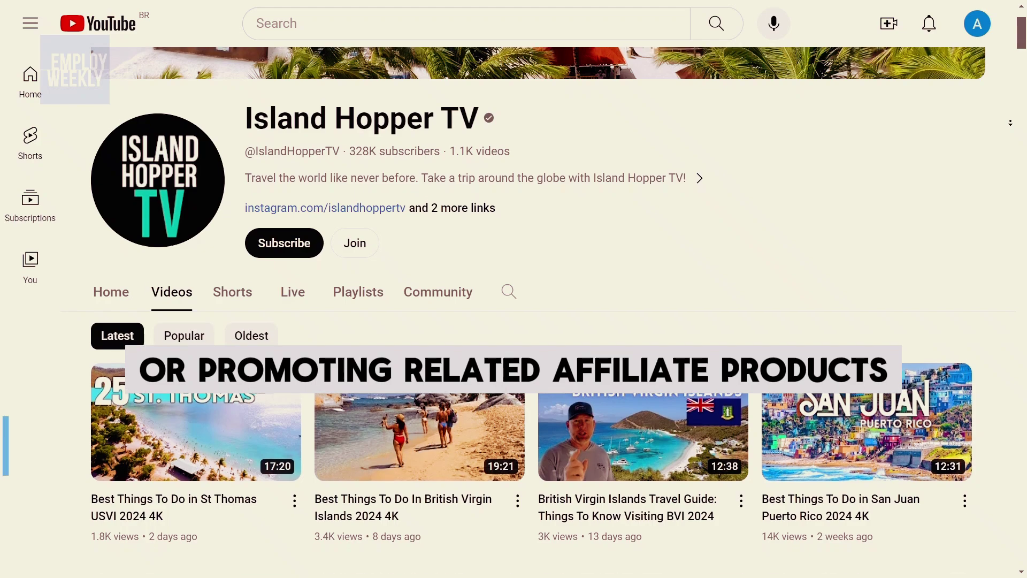
# Step: Scroll through Island Hopper TV's travel guides, ending on Men With The Pot's Videos tab
pyautogui.scroll(-3, 529, 321)
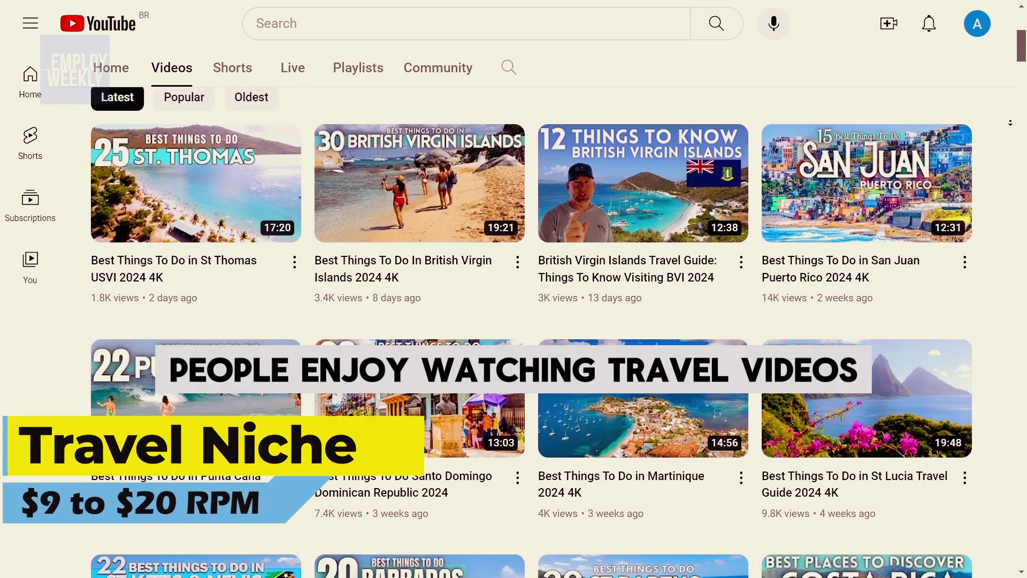
pyautogui.scroll(-1, 529, 321)
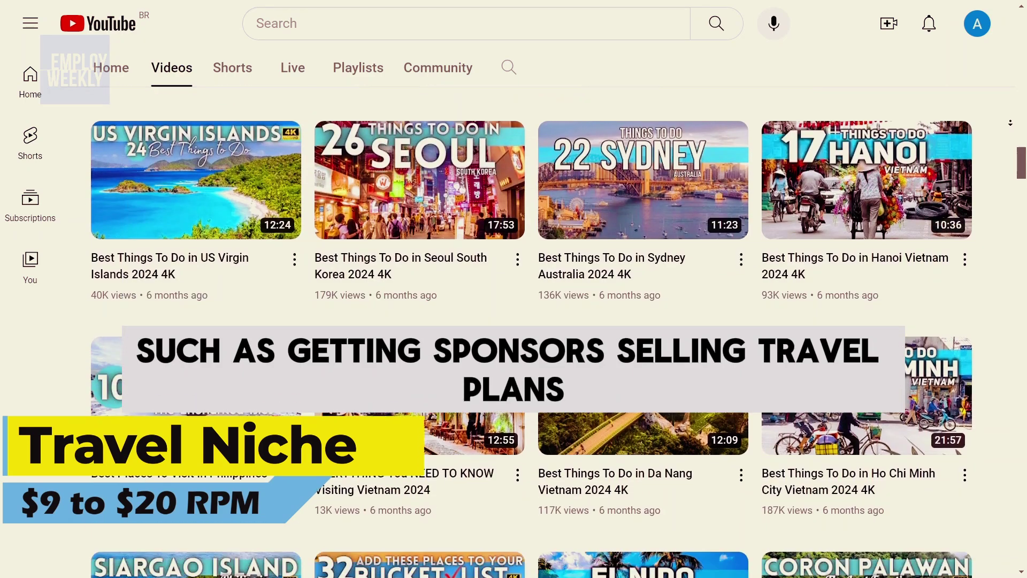
pyautogui.scroll(-1, 529, 321)
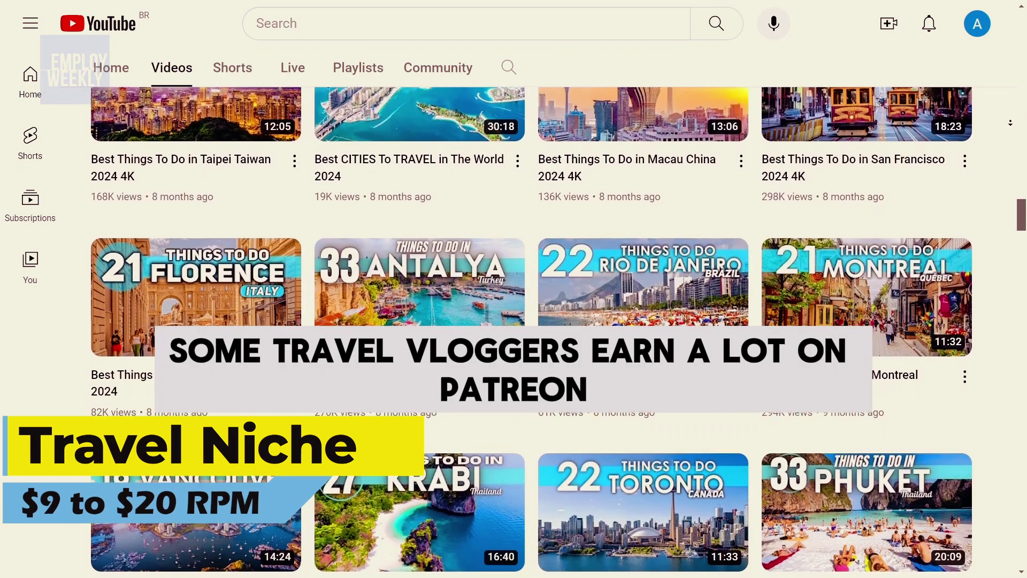
pyautogui.scroll(-3, 530, 321)
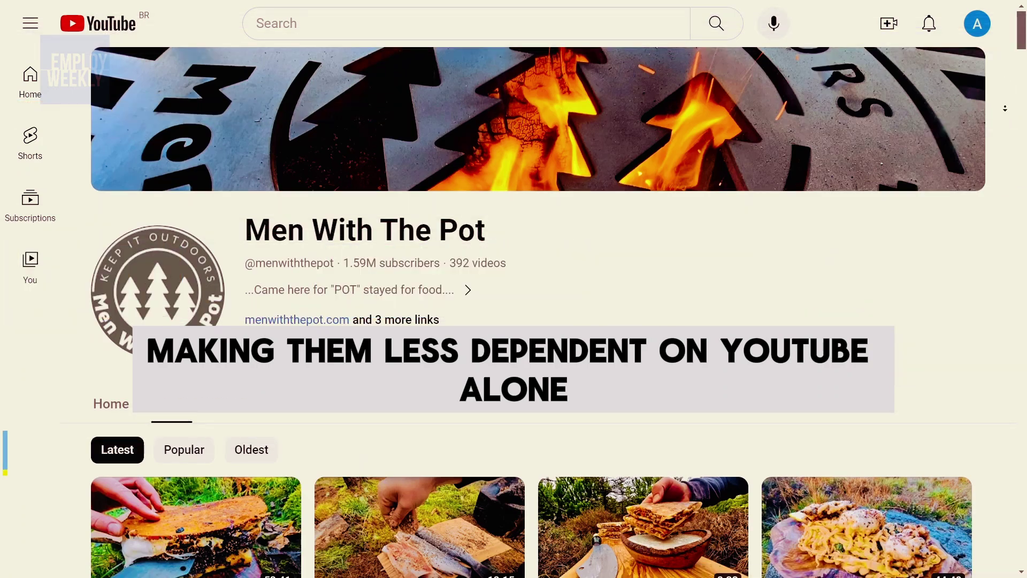
pyautogui.scroll(-2, 513, 321)
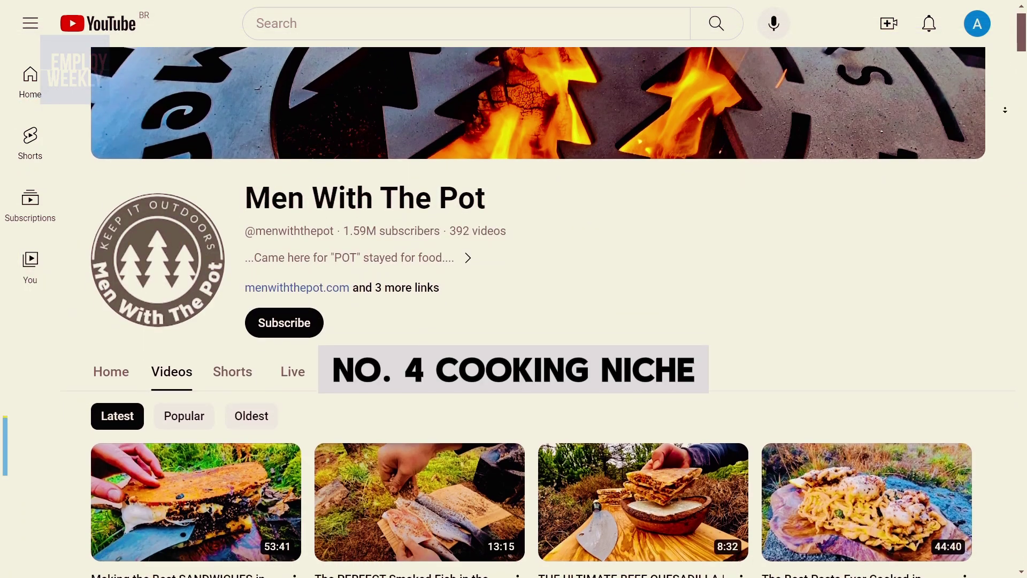
# Step: Scroll through Men With The Pot's cooking videos, ending on Balenciaga's Videos tab
pyautogui.scroll(-4, 513, 321)
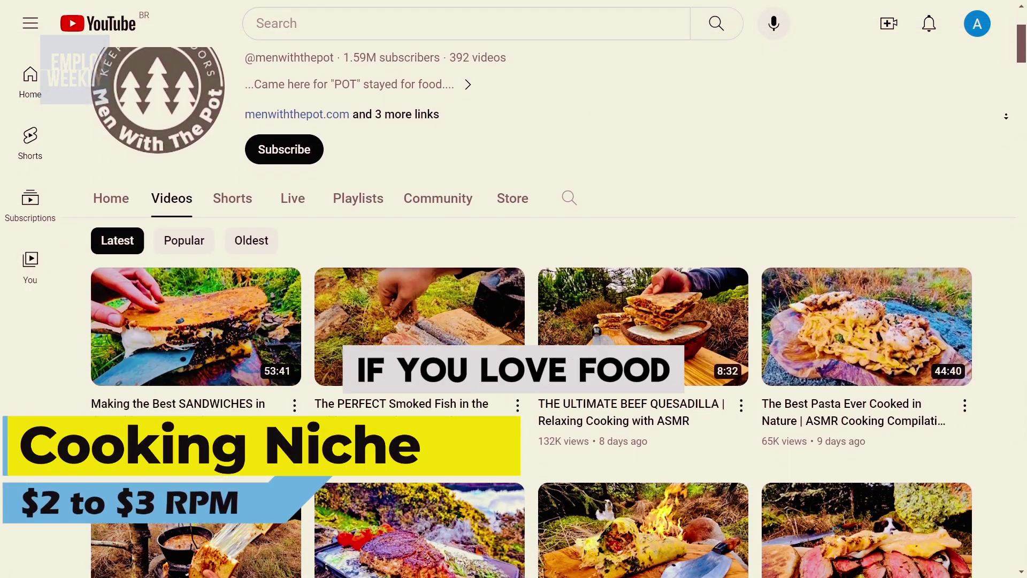
pyautogui.scroll(-1, 514, 321)
pyautogui.scroll(-1, 514, 320)
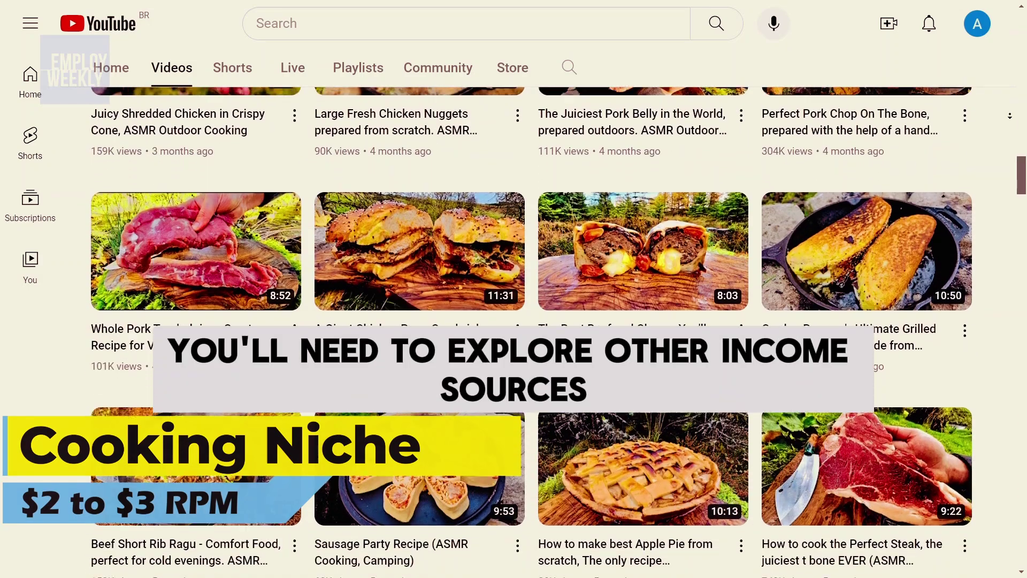
pyautogui.scroll(-2, 513, 321)
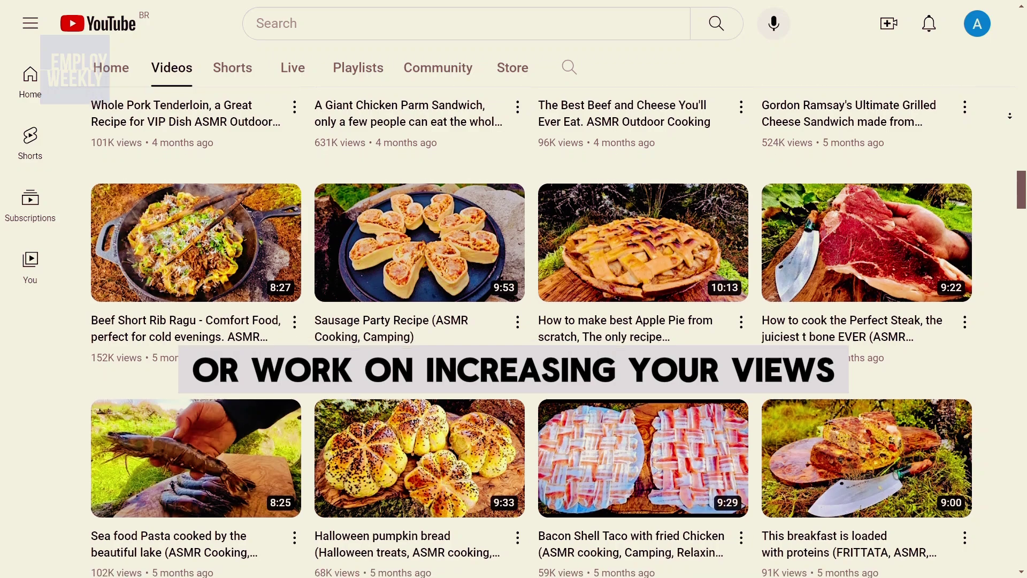
pyautogui.scroll(-1, 513, 321)
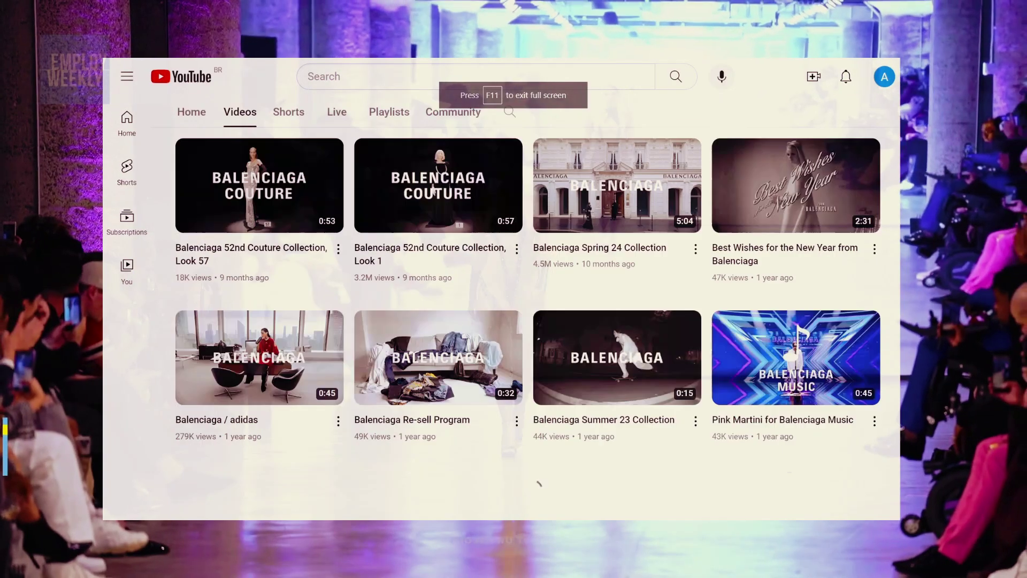
# Step: Scroll through Balenciaga's collection videos, ending on the Business Motiversity channel
pyautogui.scroll(-5, 501, 289)
pyautogui.scroll(-10, 527, 320)
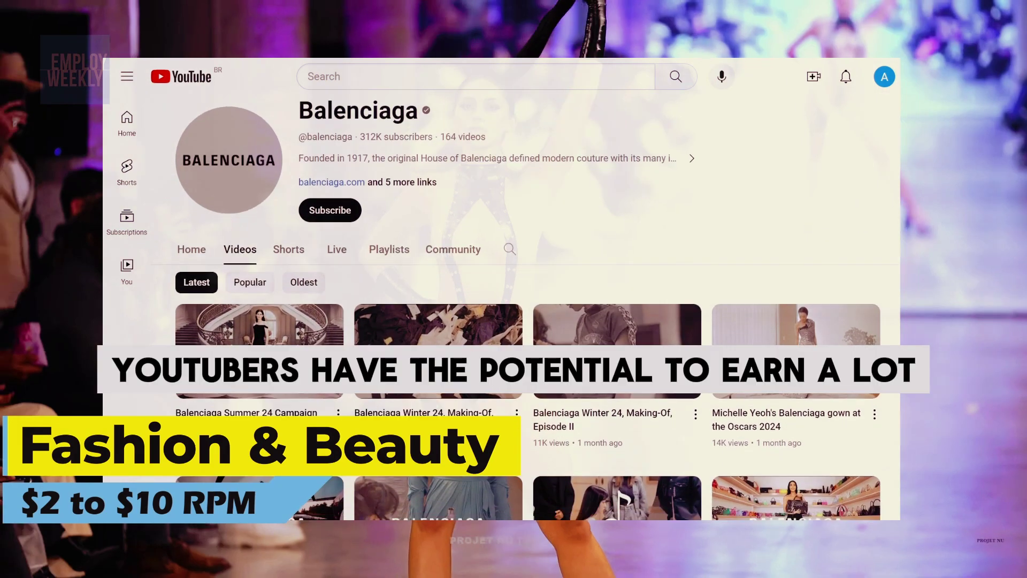
pyautogui.scroll(-3, 528, 288)
pyautogui.scroll(-3, 527, 288)
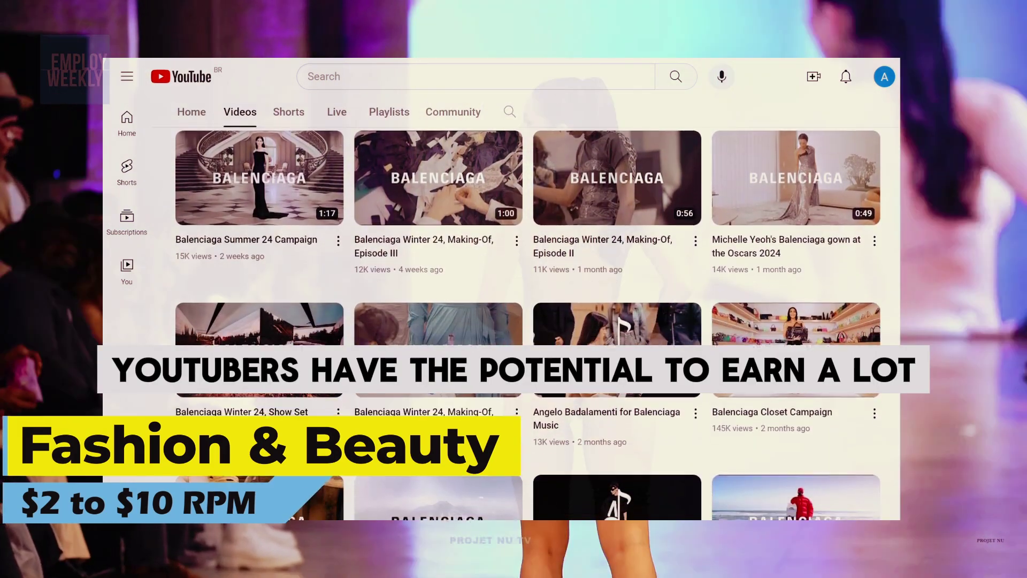
pyautogui.scroll(-2, 527, 289)
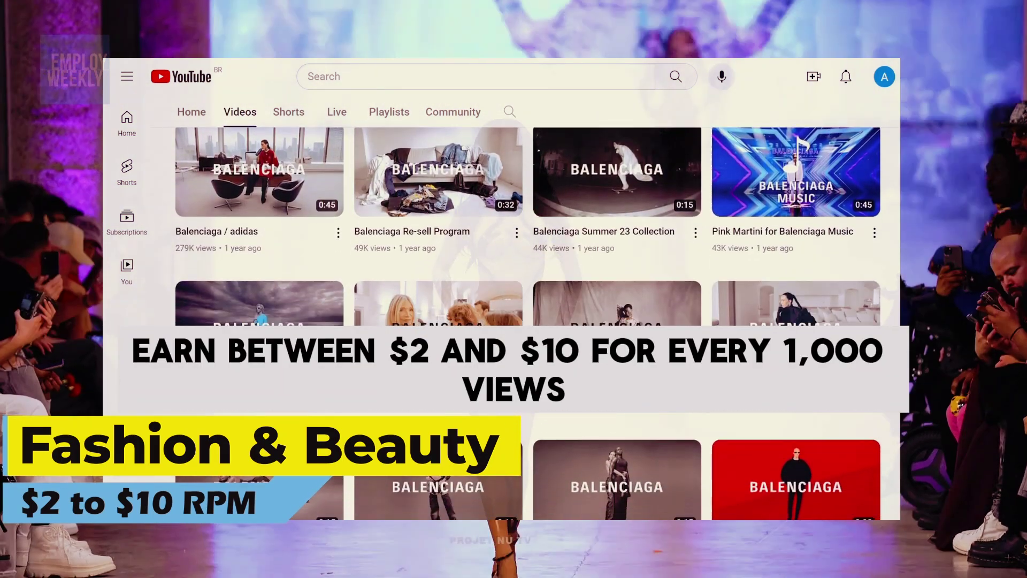
pyautogui.scroll(-2, 528, 321)
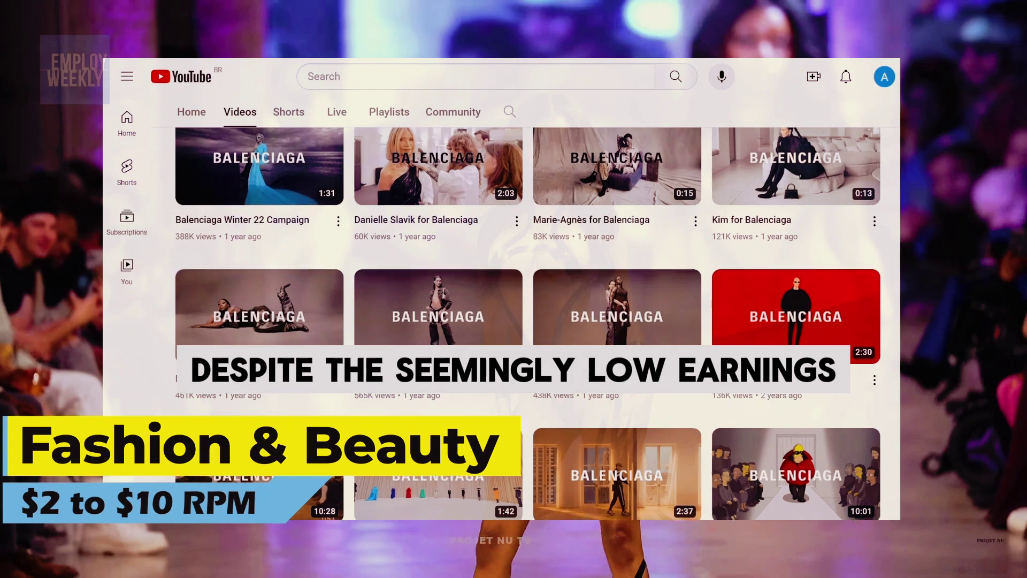
pyautogui.scroll(-4, 528, 321)
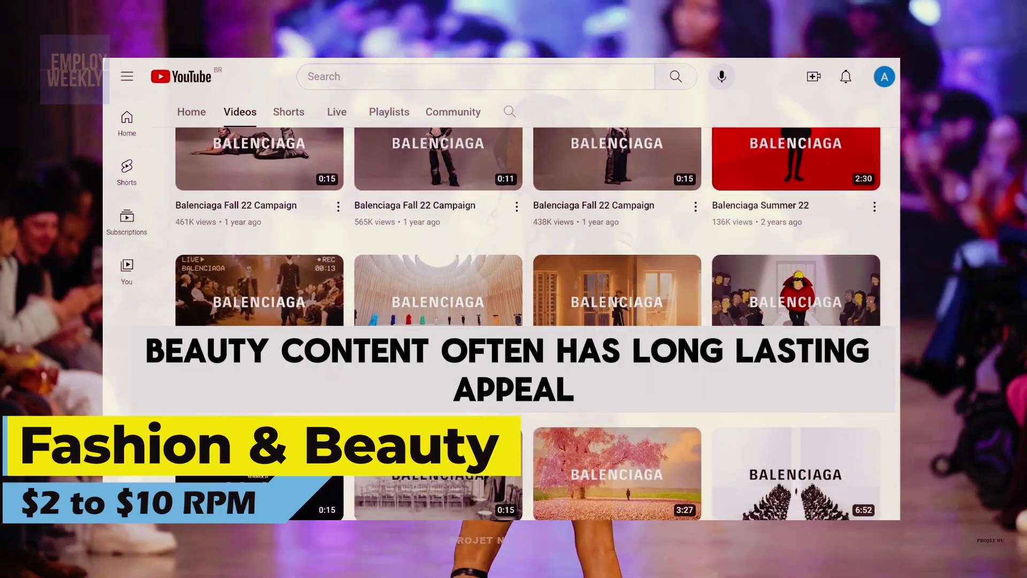
pyautogui.scroll(-4, 528, 321)
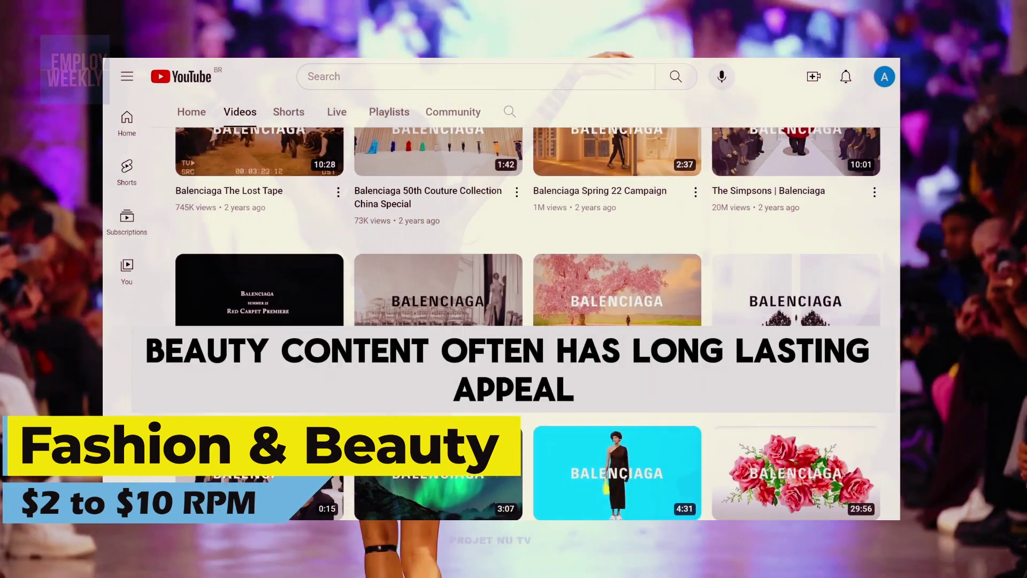
pyautogui.scroll(-1, 528, 321)
pyautogui.scroll(-4, 528, 321)
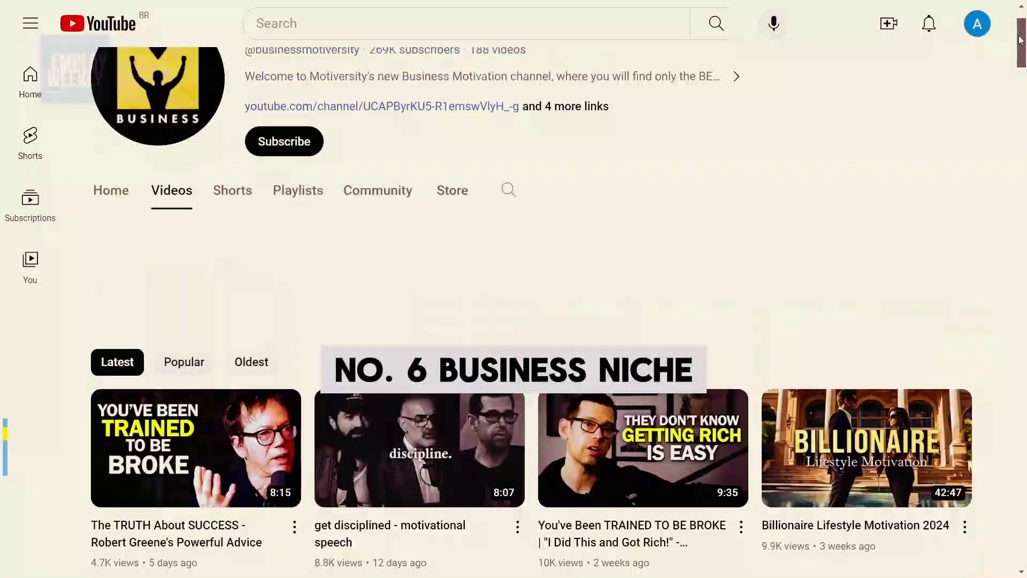
# Step: Scroll through Business Motiversity's videos, ending on Luxury TV's luxury homes Videos tab
pyautogui.scroll(4, 514, 299)
pyautogui.scroll(-3, 513, 300)
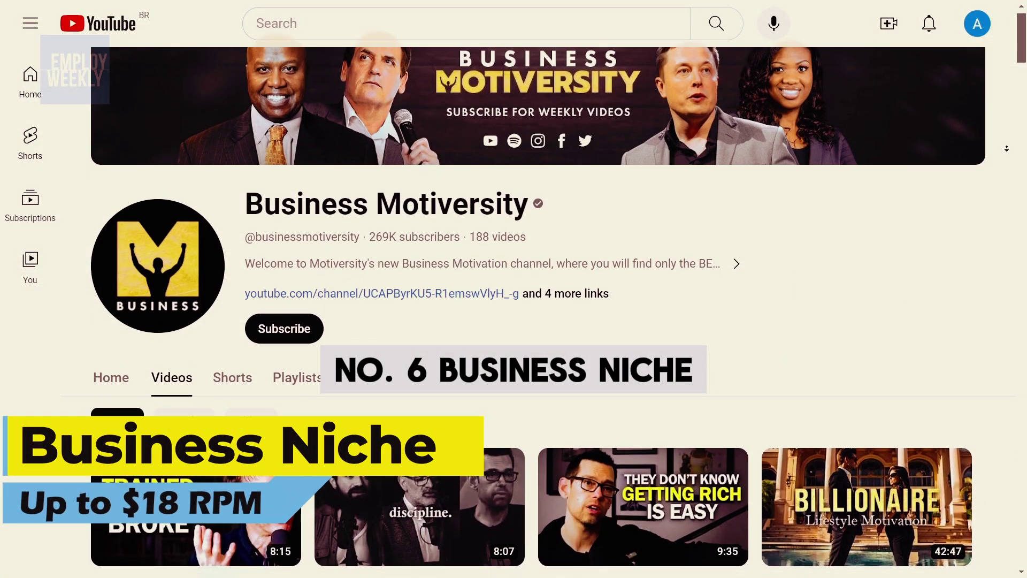
pyautogui.scroll(-3, 514, 299)
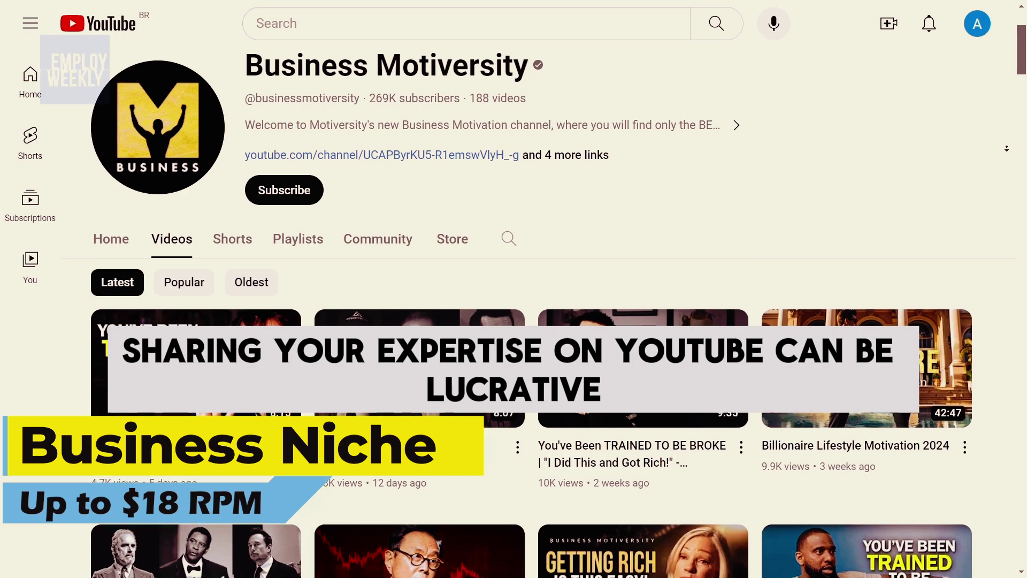
pyautogui.scroll(-2, 514, 299)
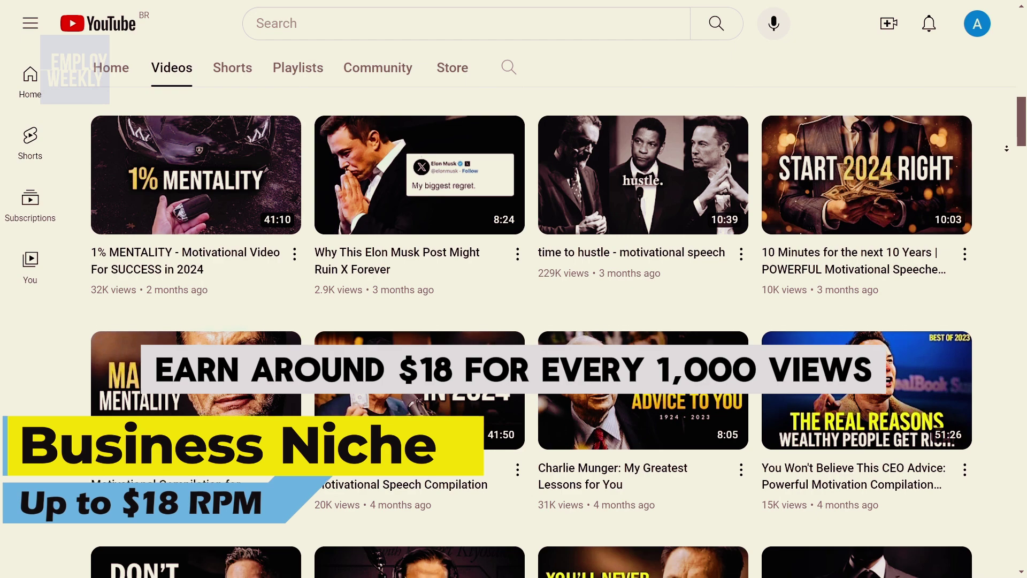
pyautogui.scroll(-2, 530, 321)
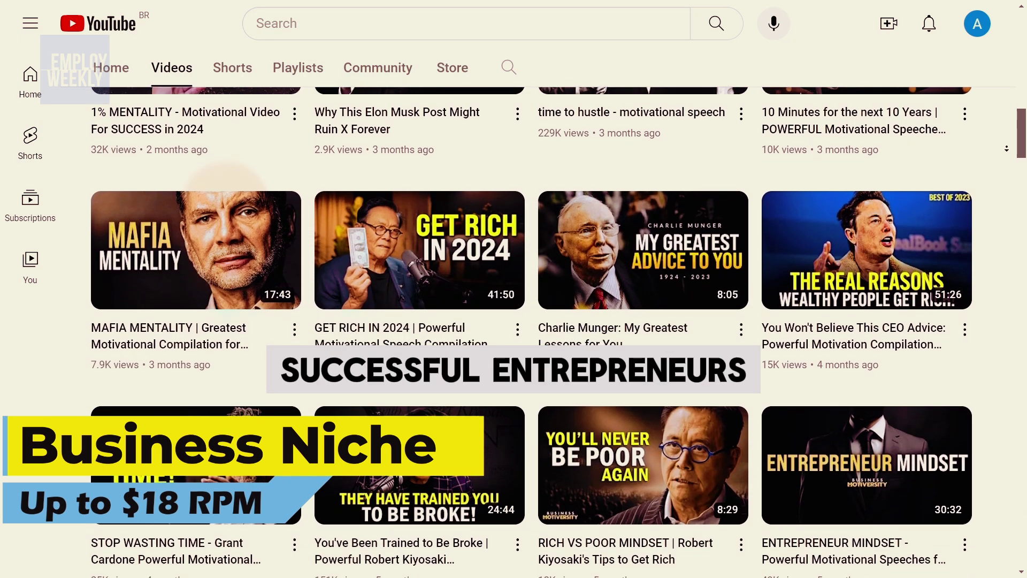
pyautogui.scroll(-1, 529, 321)
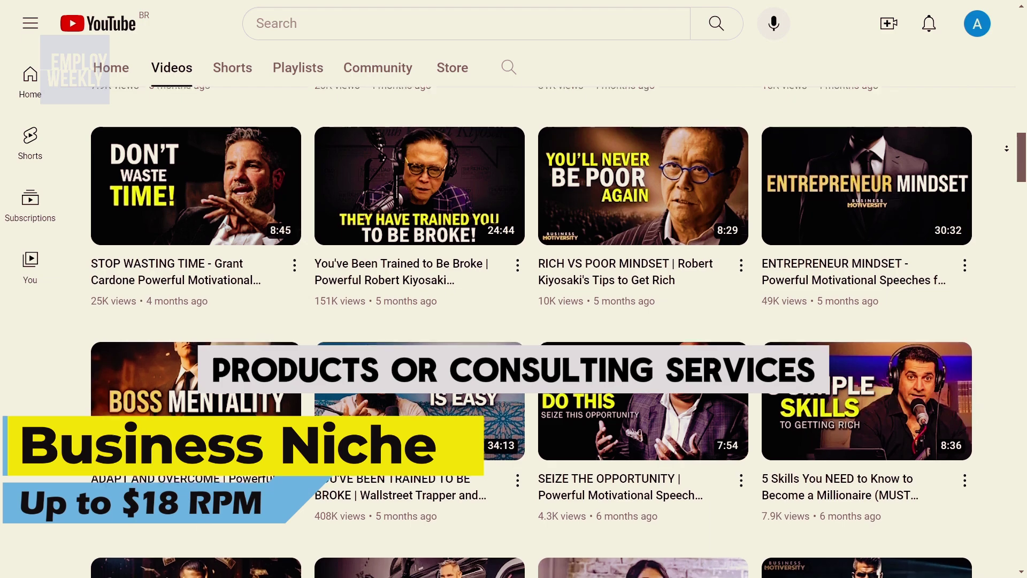
pyautogui.scroll(-2, 530, 321)
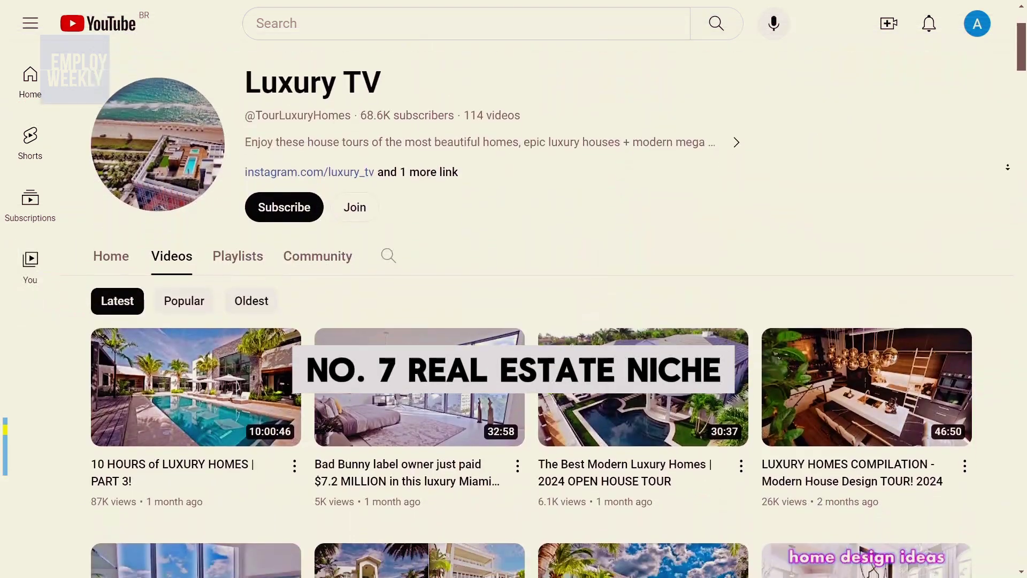
pyautogui.scroll(-4, 529, 321)
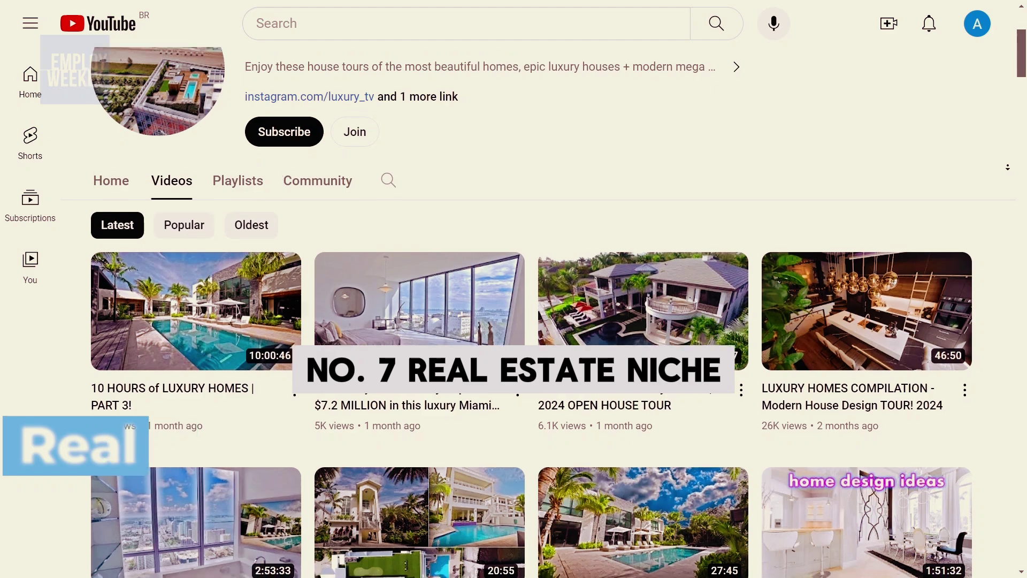
# Step: Scroll through Luxury TV's house tour videos, ending on the Visual Car Reviews channel
pyautogui.scroll(-6, 530, 321)
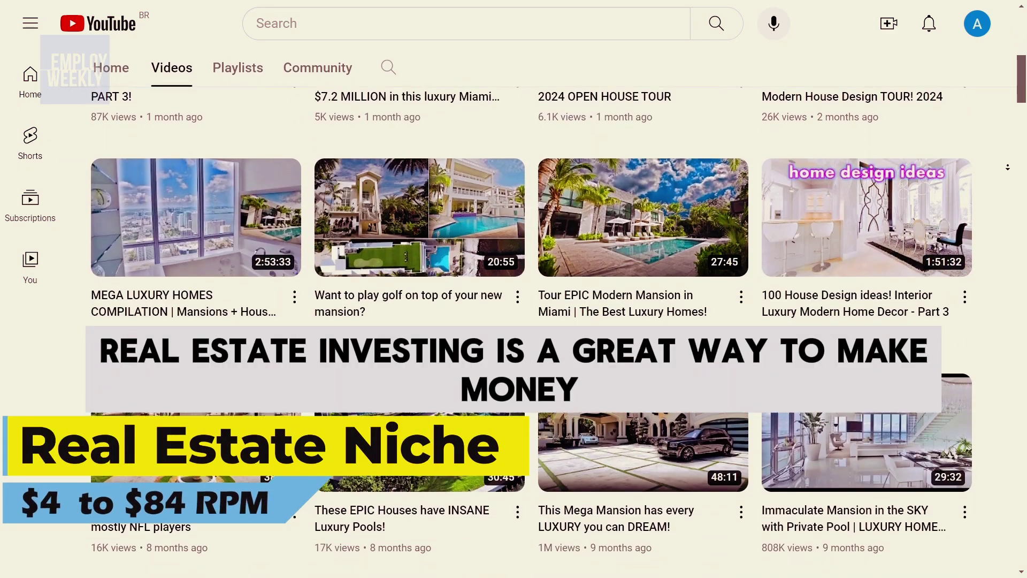
pyautogui.scroll(-4, 529, 321)
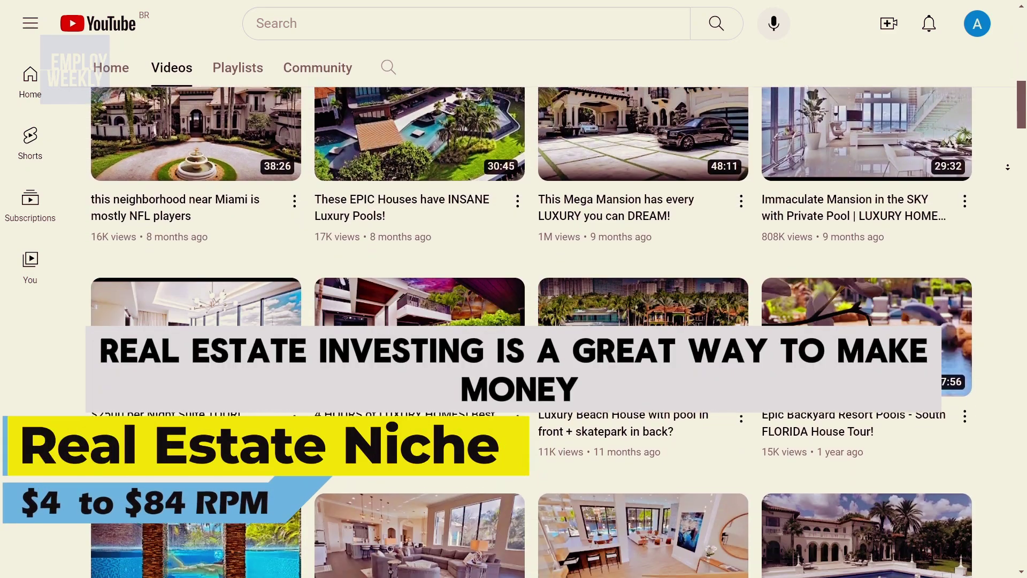
pyautogui.scroll(-3, 529, 321)
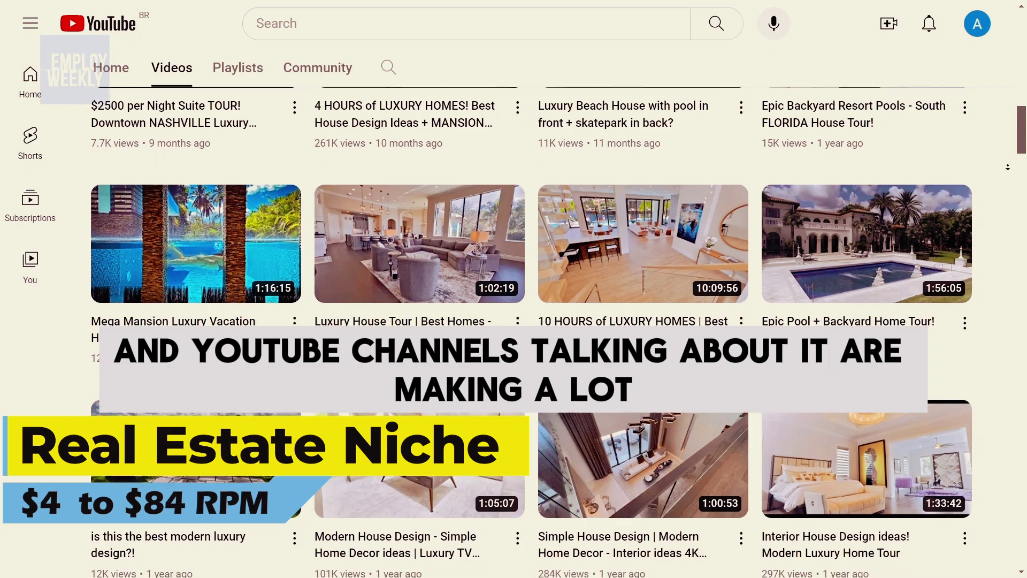
pyautogui.scroll(-6, 529, 321)
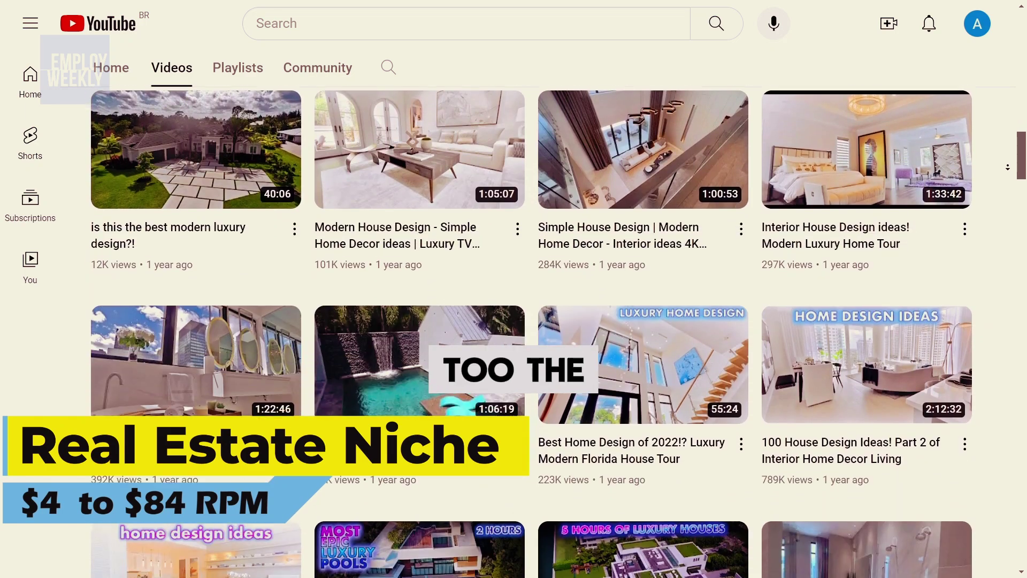
pyautogui.scroll(-6, 529, 321)
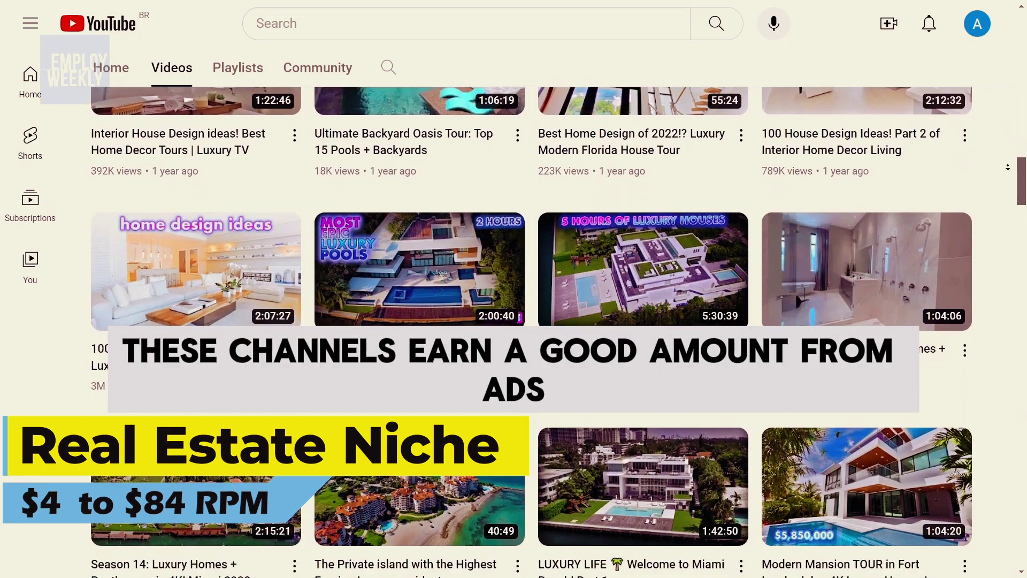
pyautogui.scroll(-6, 529, 321)
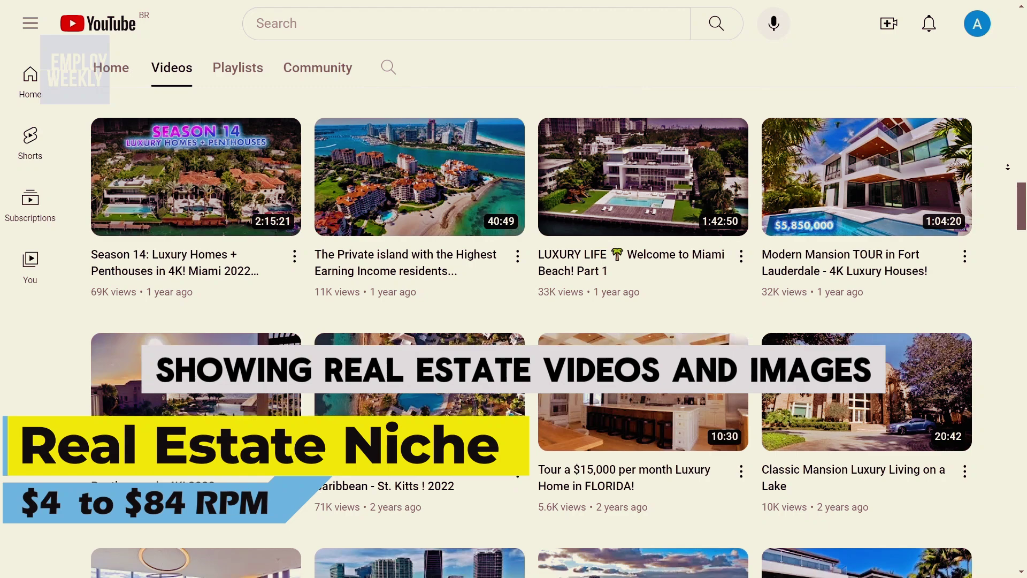
pyautogui.scroll(-6, 530, 321)
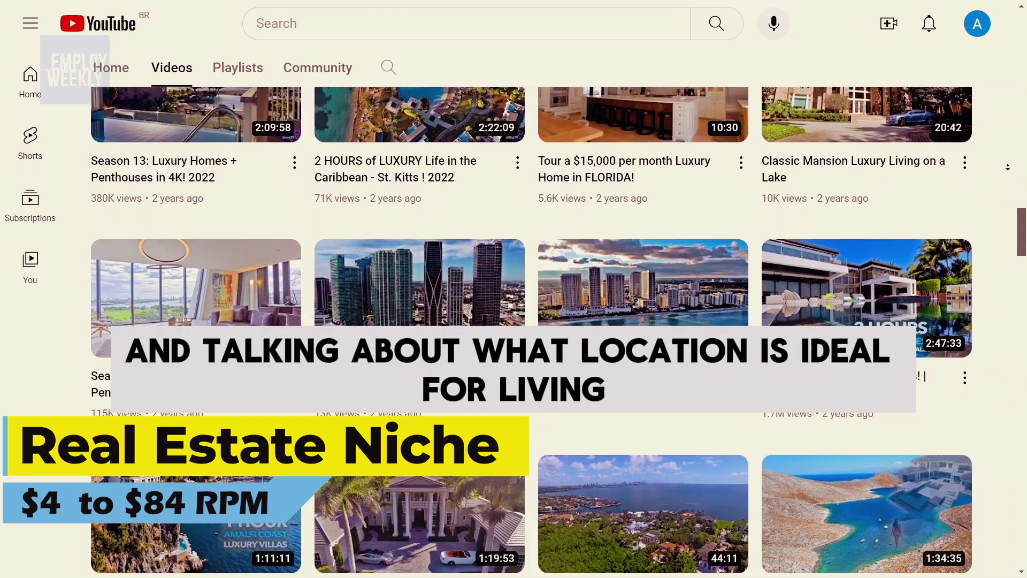
pyautogui.scroll(-6, 530, 321)
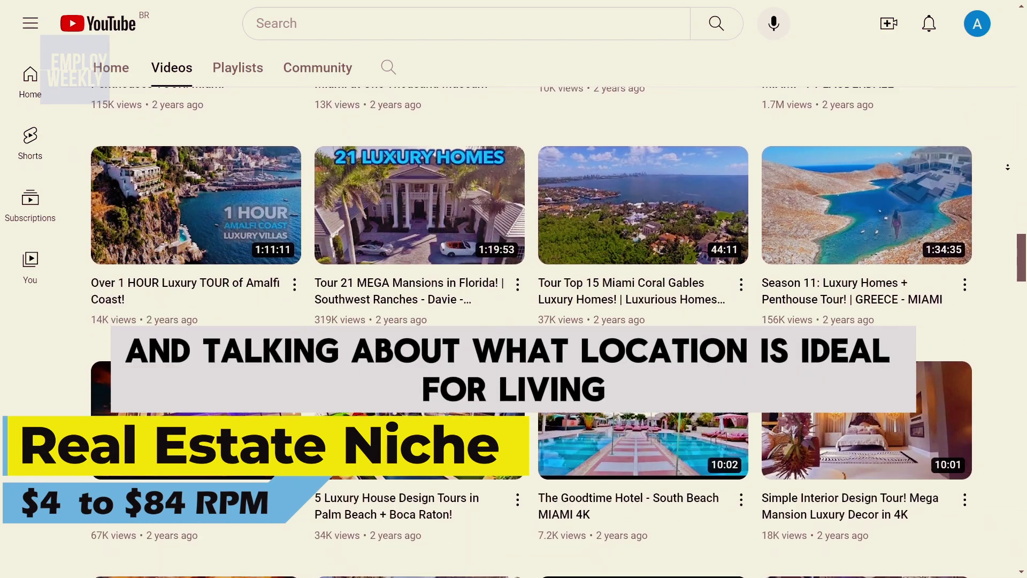
pyautogui.scroll(-6, 530, 321)
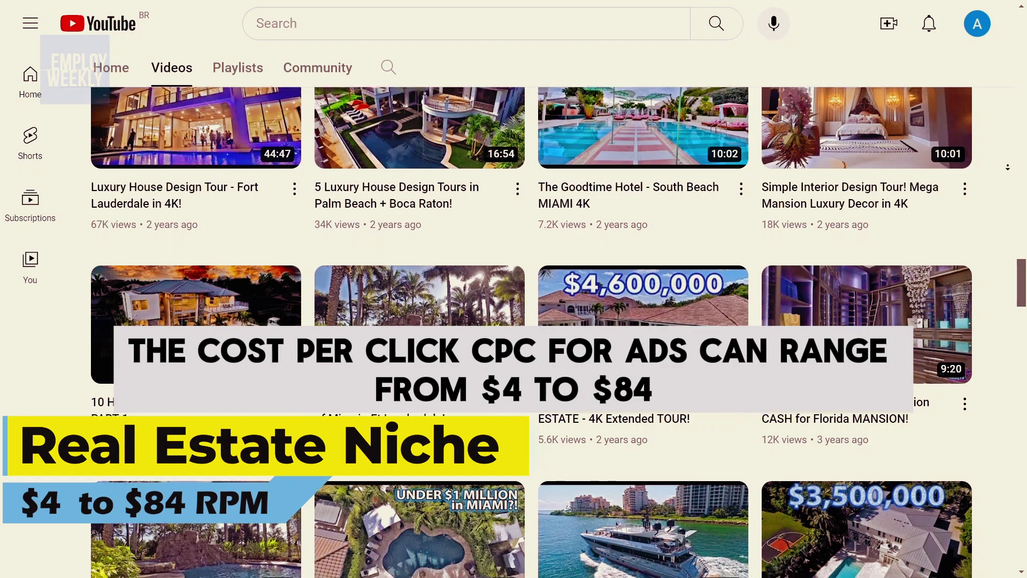
pyautogui.scroll(-6, 529, 321)
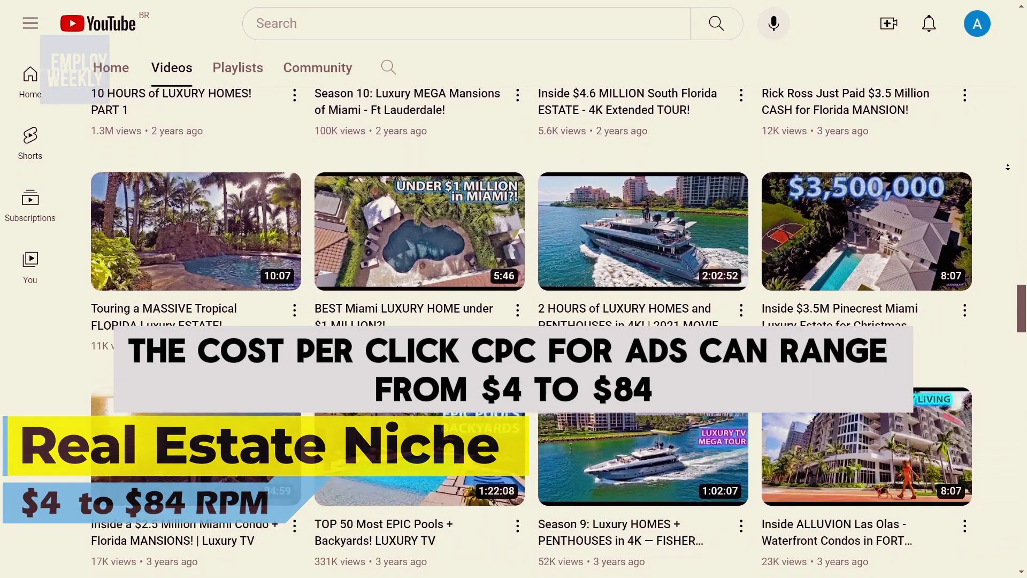
pyautogui.scroll(-3, 530, 321)
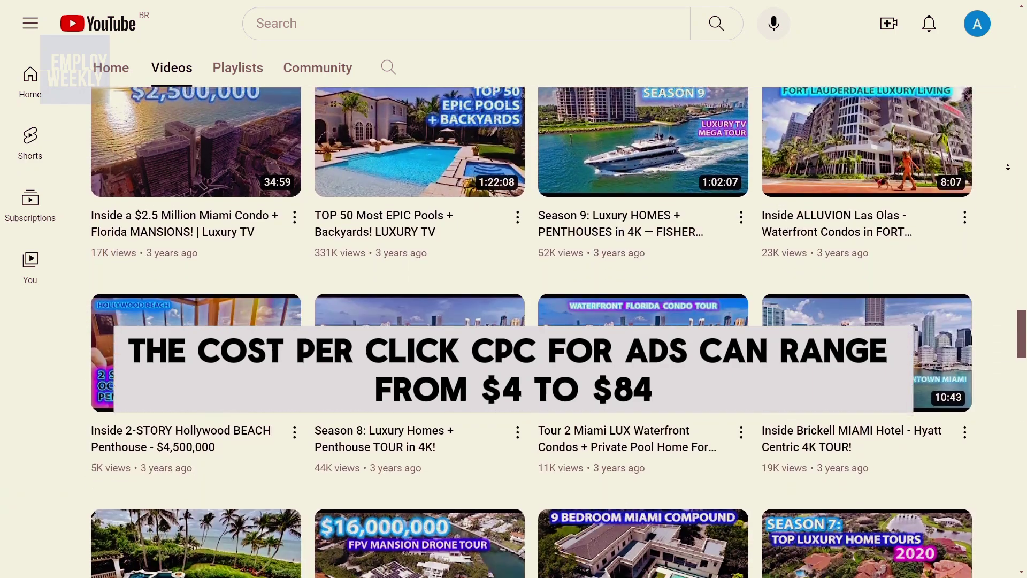
pyautogui.scroll(-2, 530, 321)
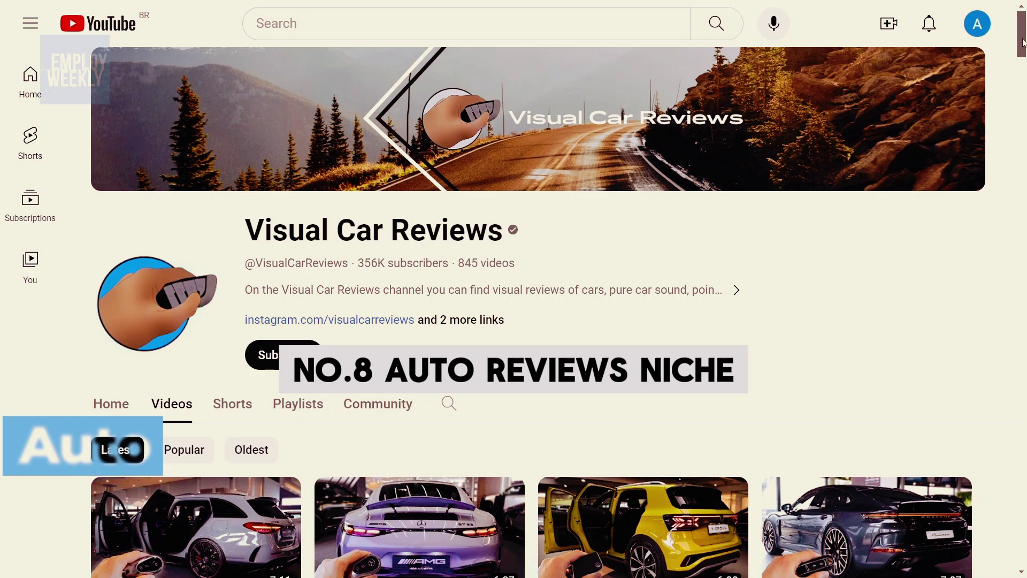
# Step: Scroll down Visual Car Reviews' videos to the 2022 BMW i4 M50 Visual Review
pyautogui.scroll(-3, 1008, 118)
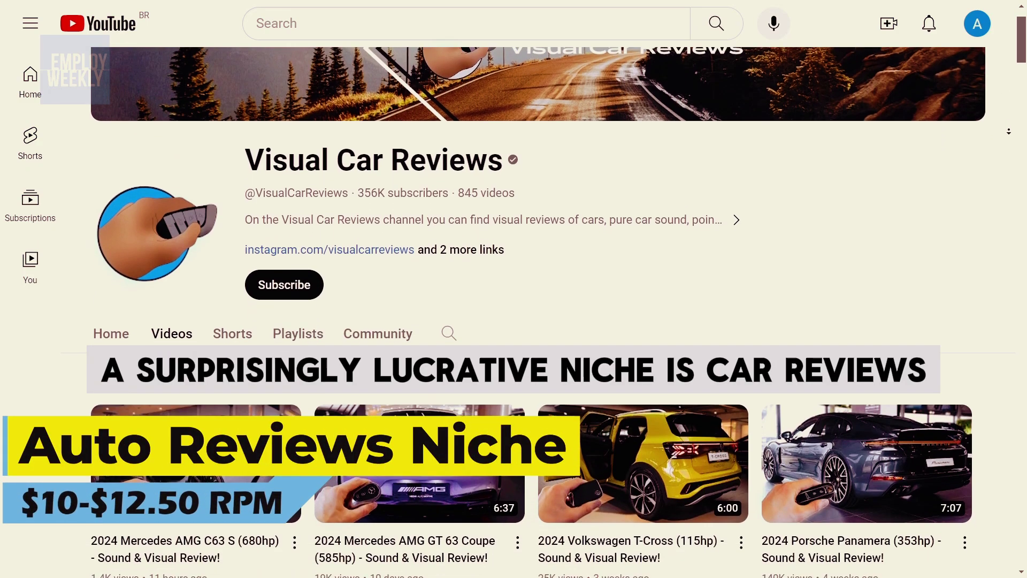
pyautogui.scroll(-4, 1008, 134)
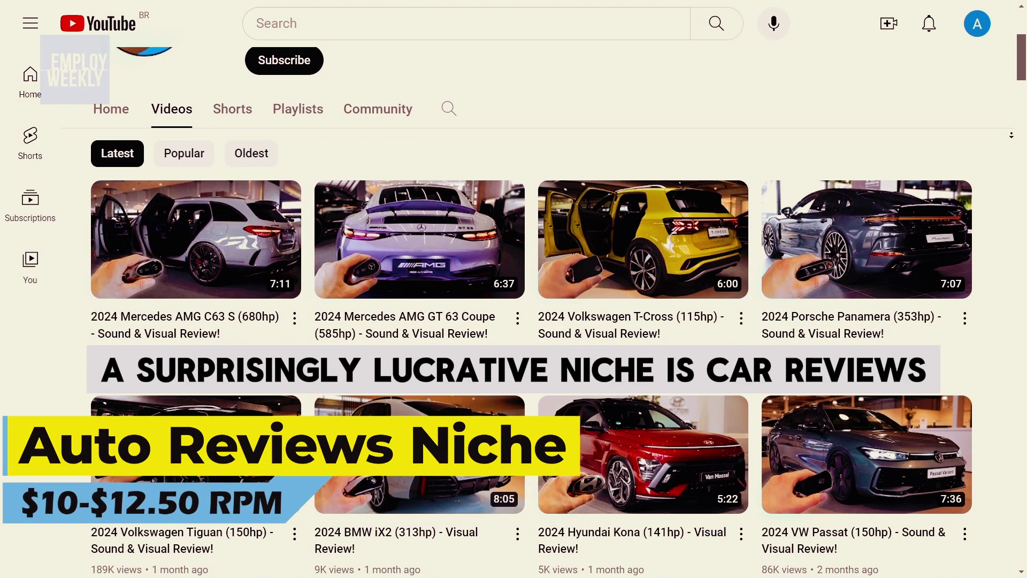
pyautogui.scroll(-1, 1011, 134)
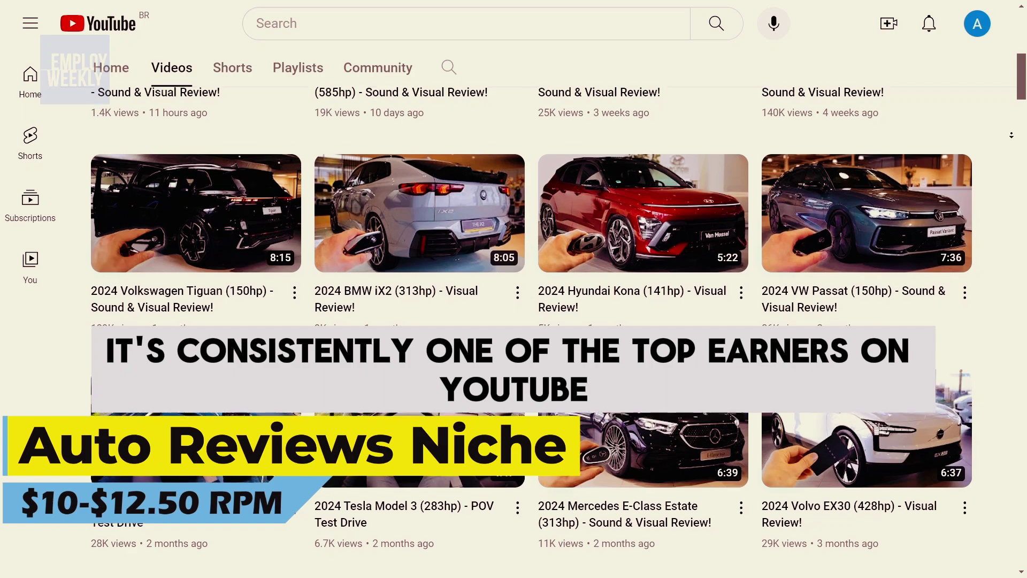
pyautogui.scroll(-1, 1012, 135)
pyautogui.scroll(-1, 1011, 135)
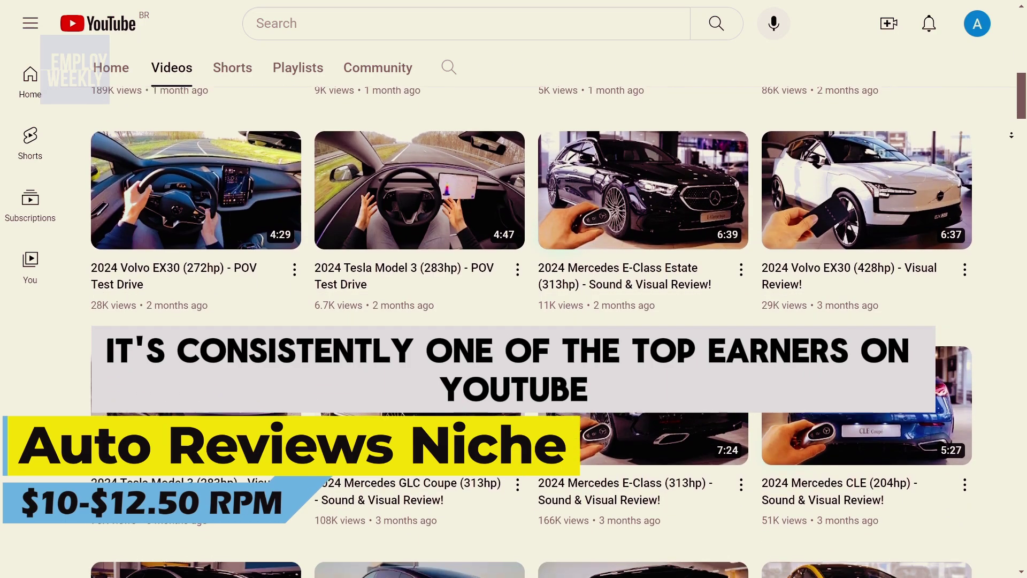
pyautogui.scroll(-1, 1011, 134)
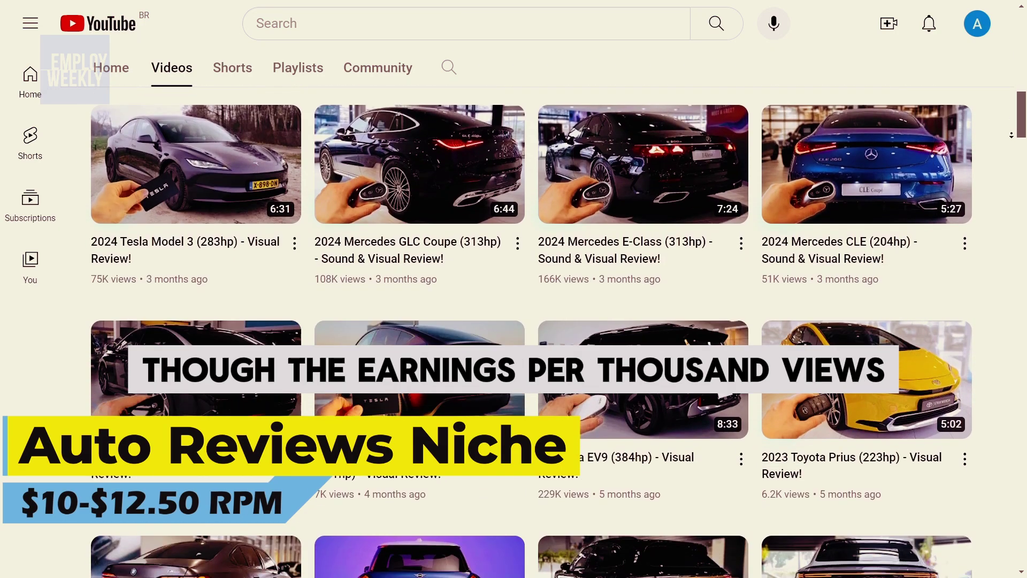
pyautogui.scroll(-1, 1011, 135)
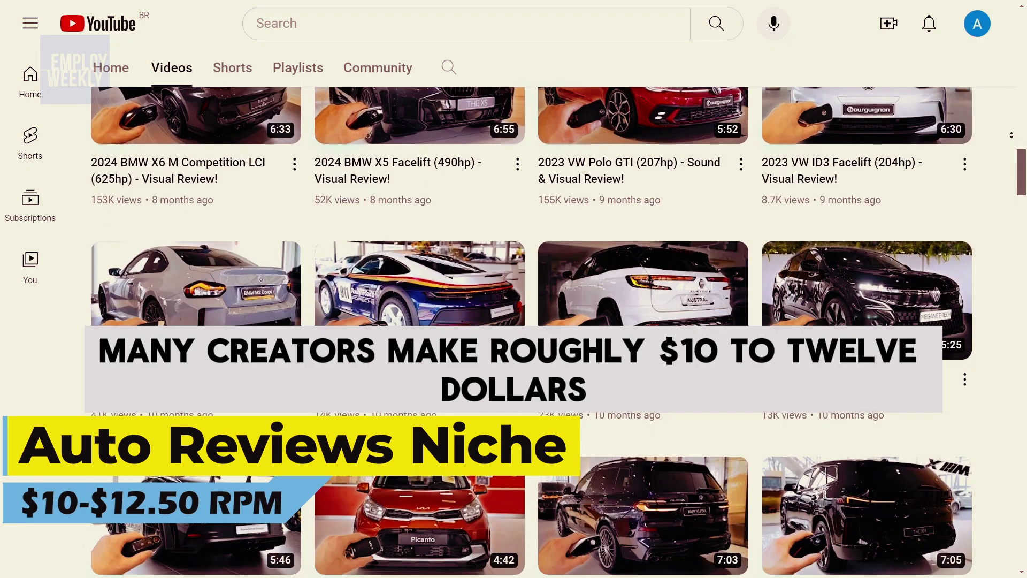
pyautogui.scroll(-4, 1011, 135)
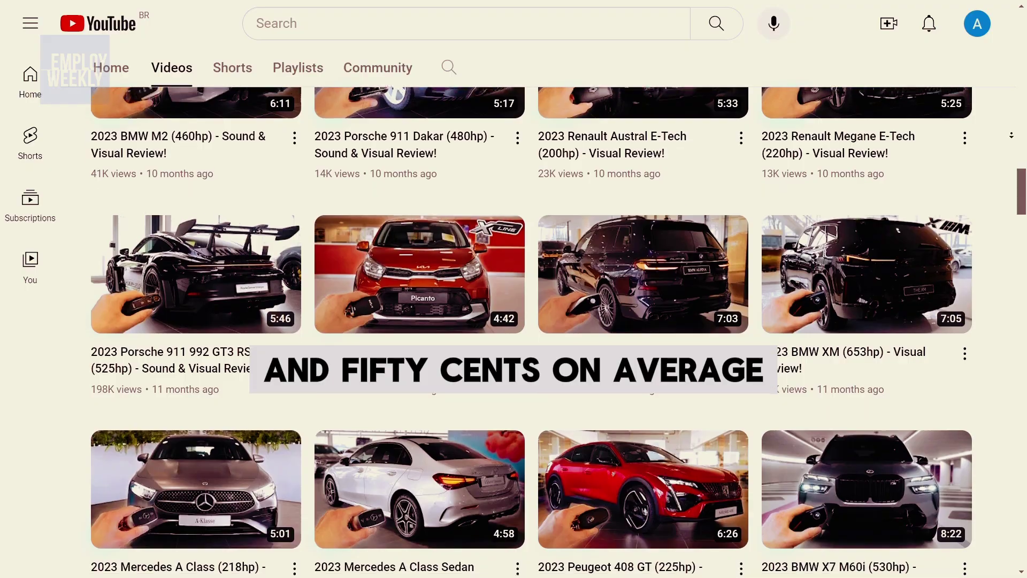
pyautogui.scroll(-3, 1012, 135)
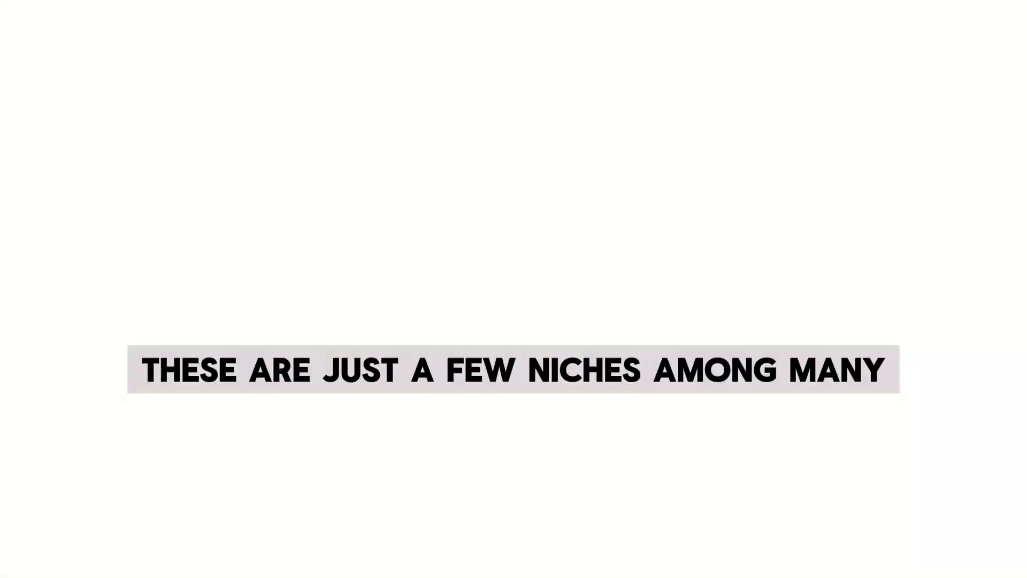
pyautogui.scroll(-6, 1011, 135)
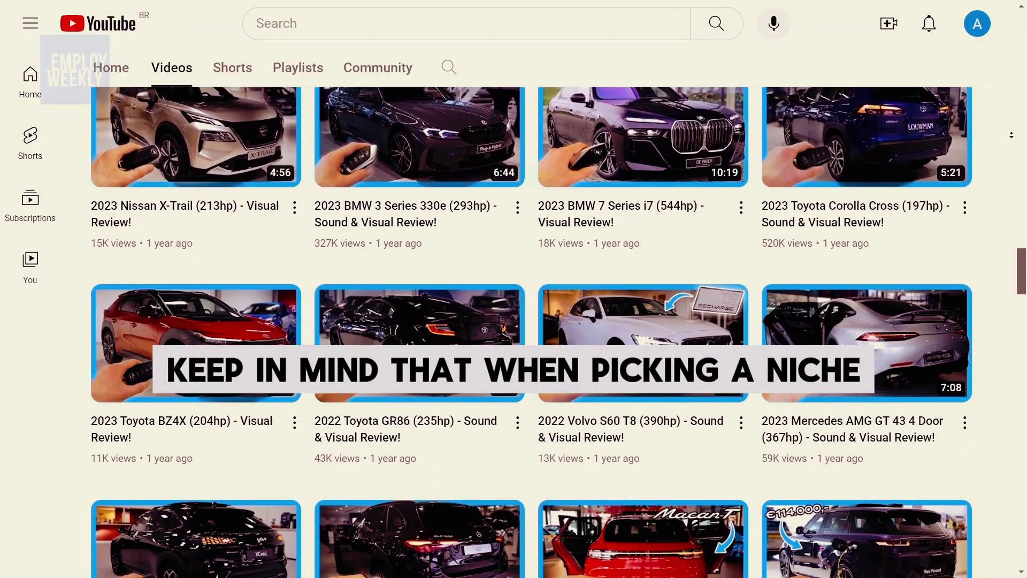
pyautogui.scroll(-7, 1011, 135)
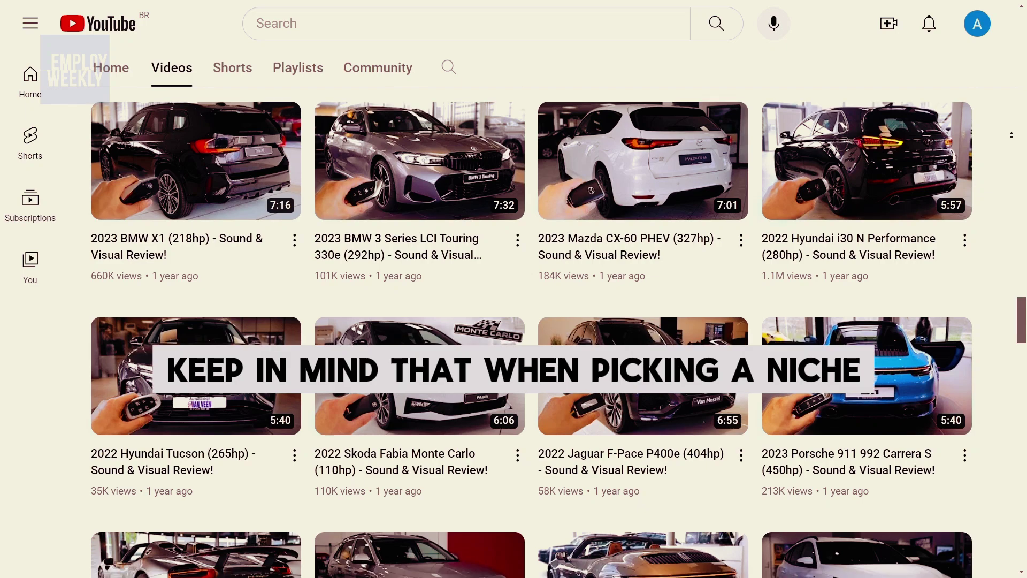
pyautogui.scroll(-11, 1012, 135)
pyautogui.scroll(-10, 1011, 135)
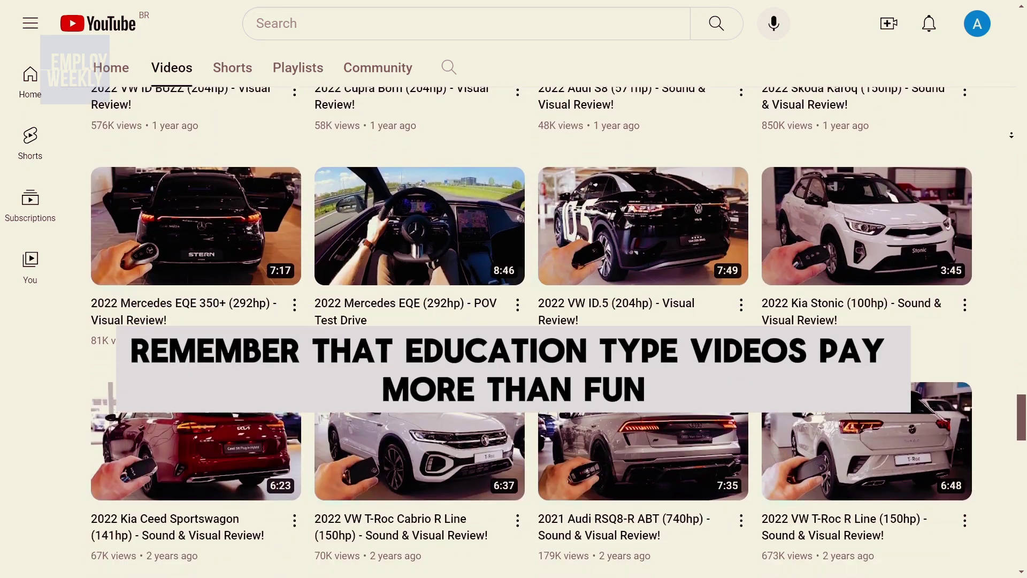
pyautogui.scroll(-11, 1011, 135)
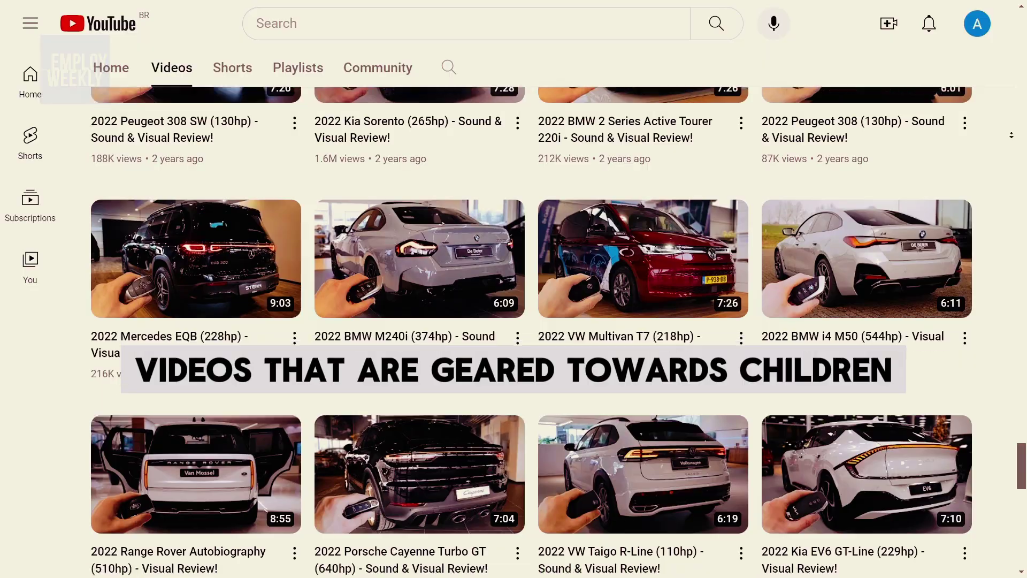
pyautogui.scroll(-3, 1011, 135)
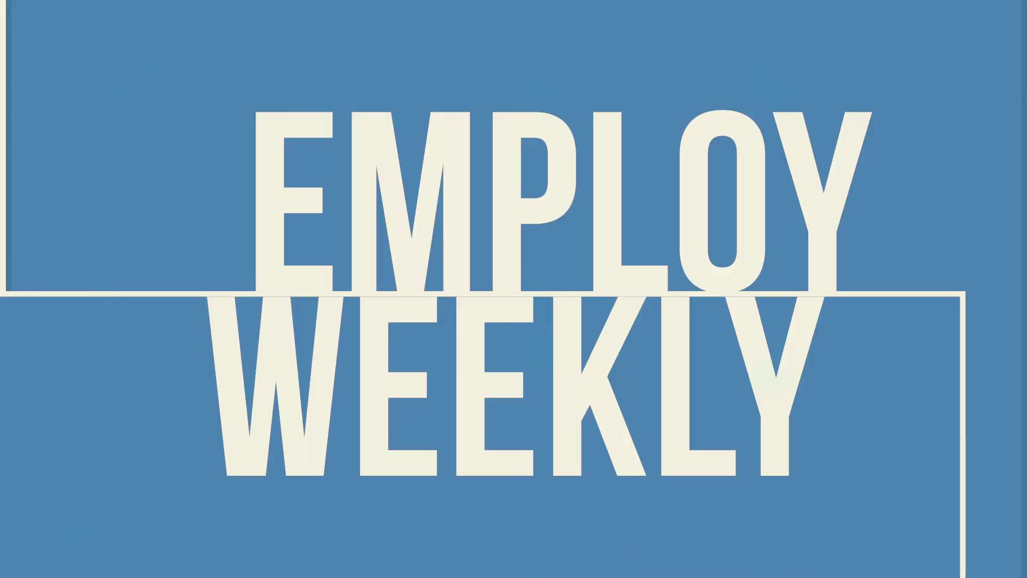